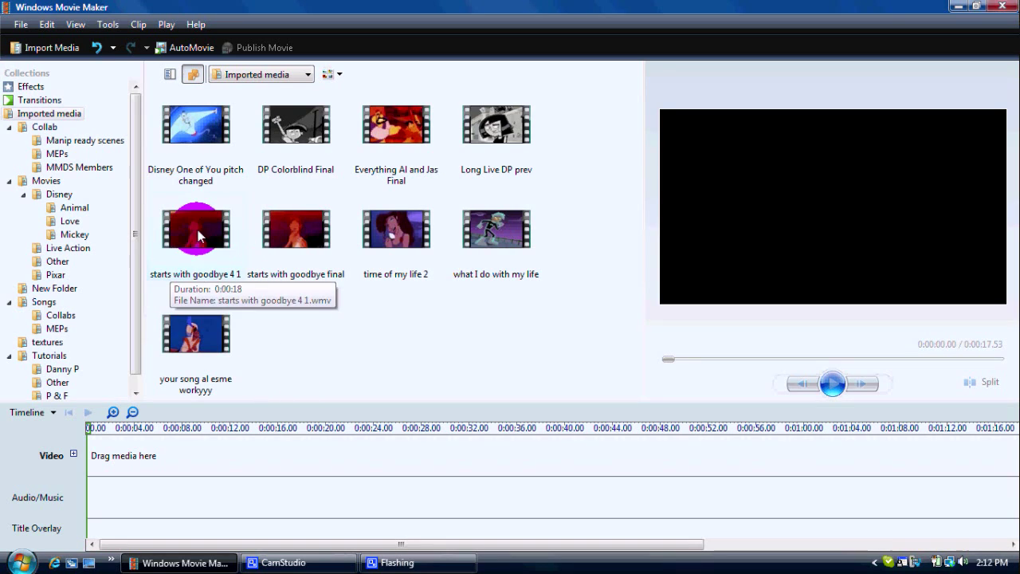
Step: Place the 'starts with goodbye 4 1' clip on the timeline's video track
left_click_drag(196, 231, 190, 454)
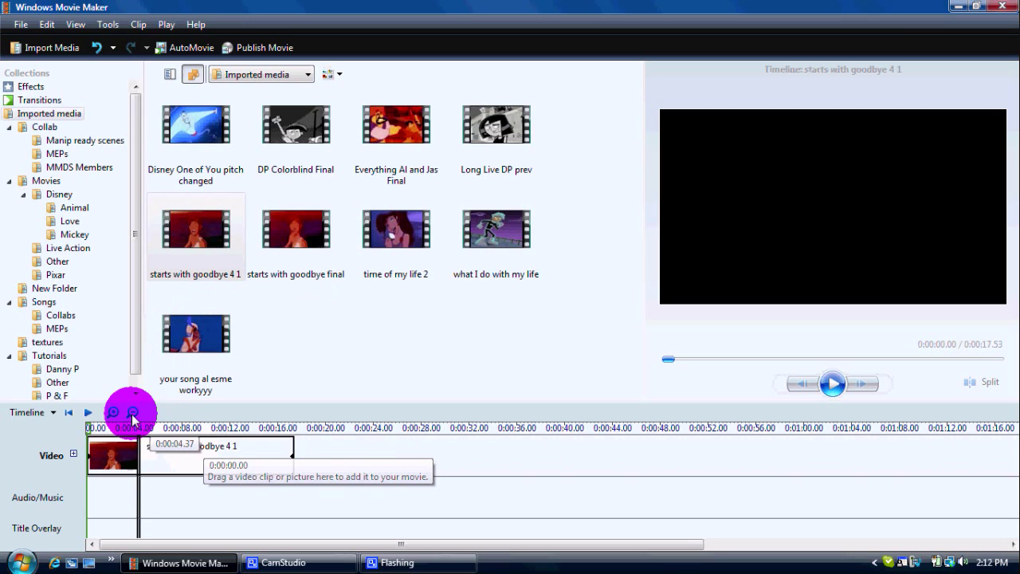
Step: Preview the 'starts with goodbye 4 1' clip, then show the Effects collection
left_click(832, 385)
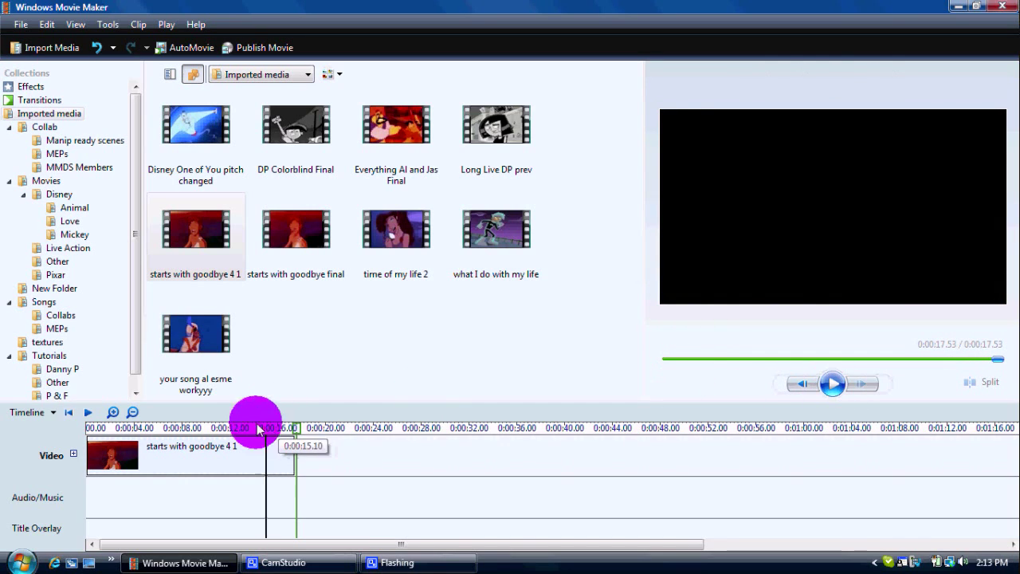
left_click(30, 87)
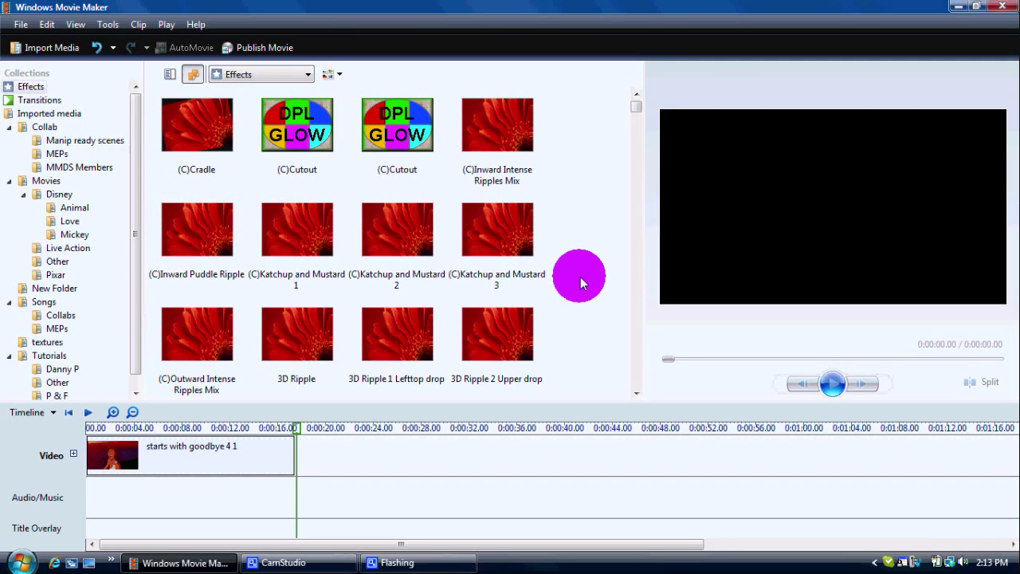
Step: Apply Time Ghosting 3 to the clip and preview it, stopping at 0:00:07.80
key("t")
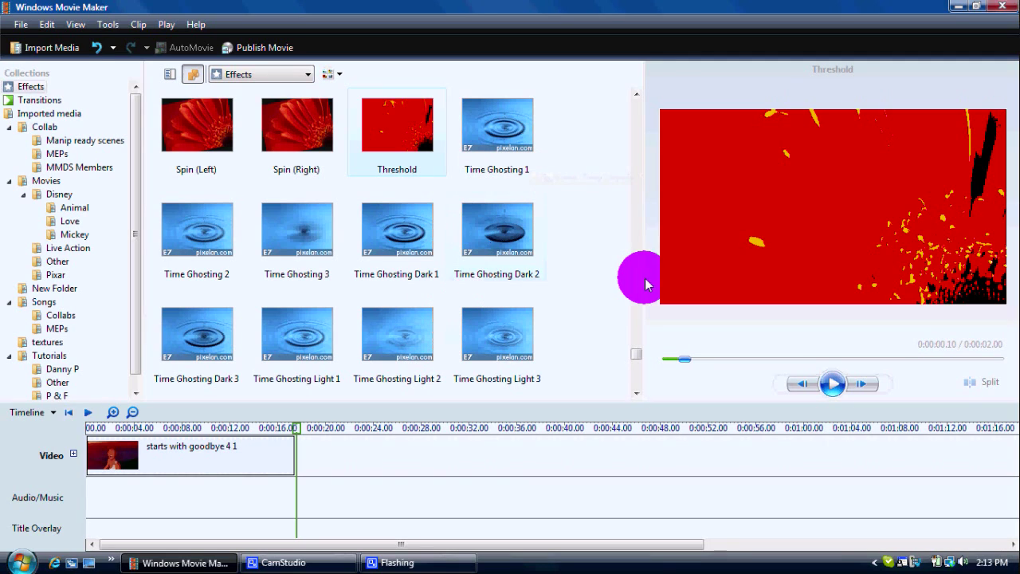
left_click(574, 299)
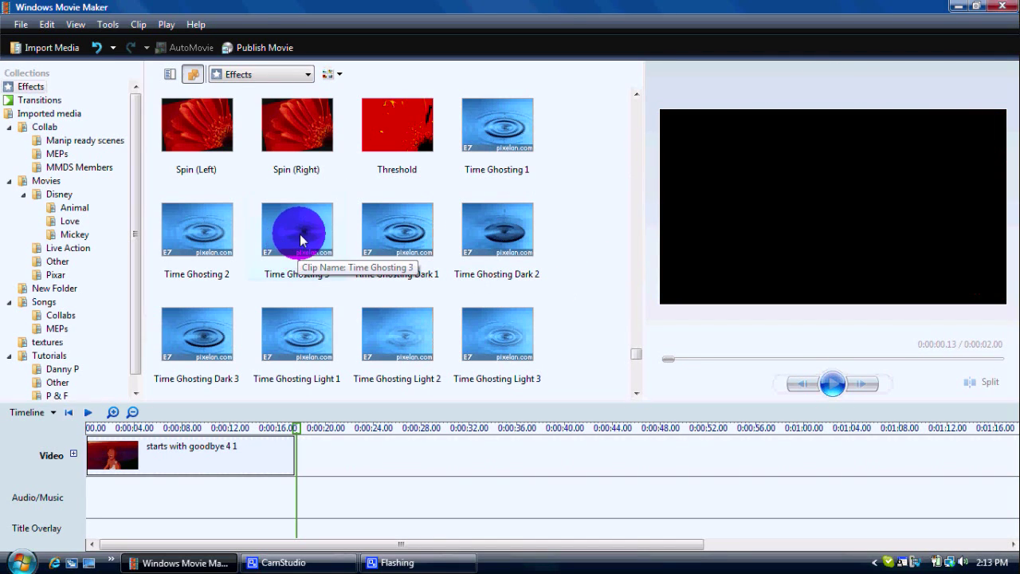
left_click_drag(301, 239, 244, 434)
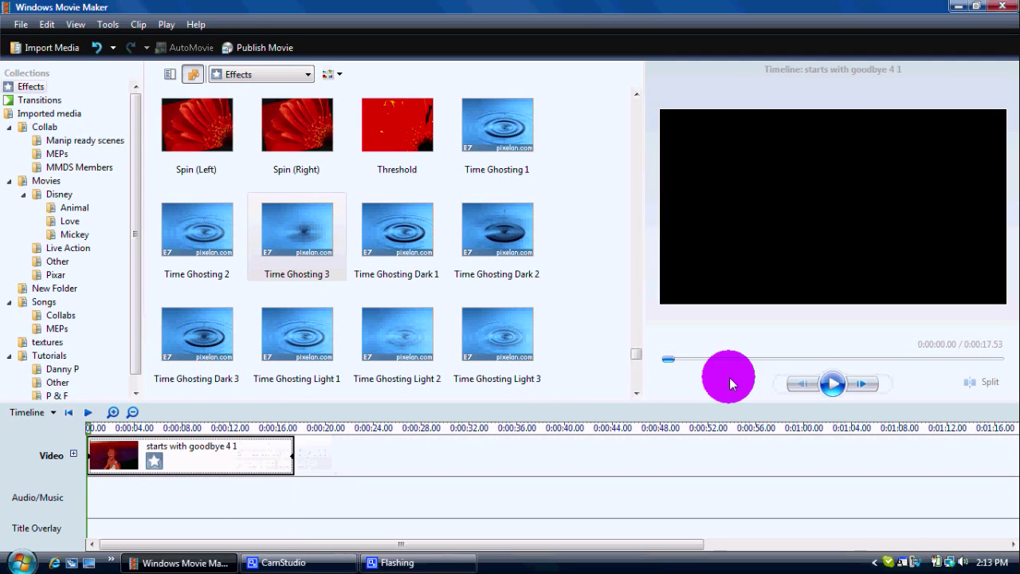
left_click(834, 384)
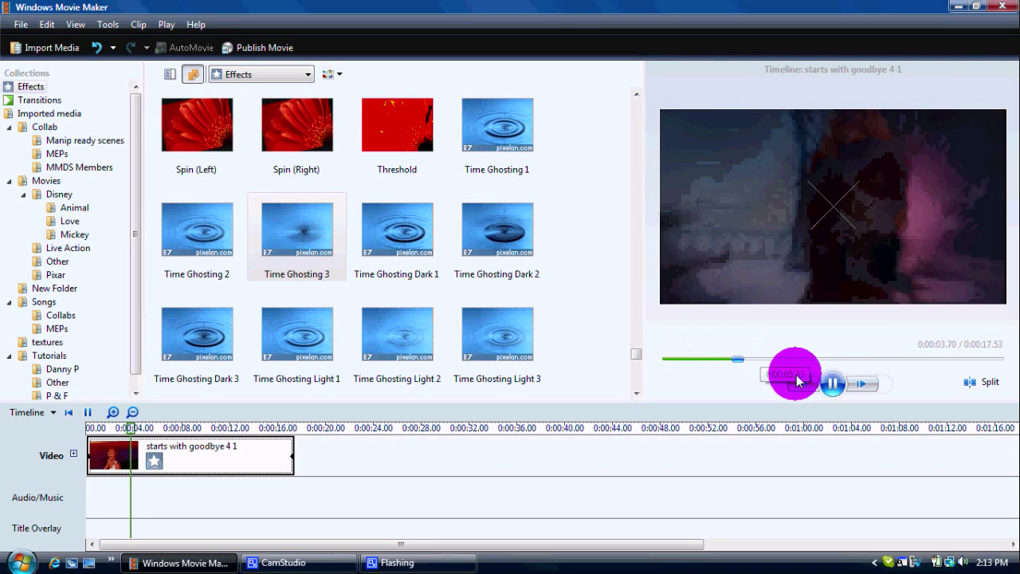
left_click(837, 386)
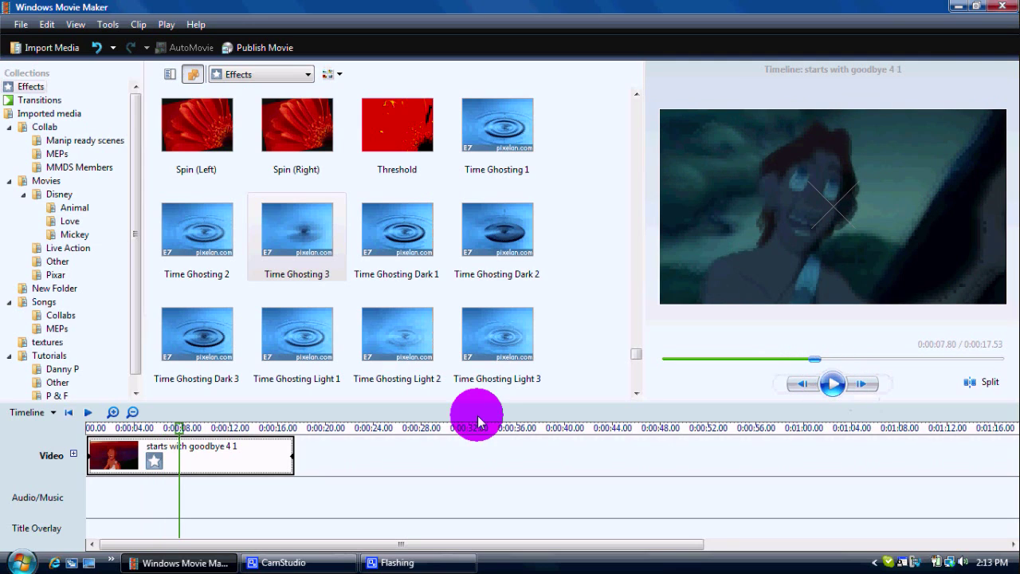
Step: Remove Time Ghosting 3 from the clip through its Effects dialog
right_click(232, 464)
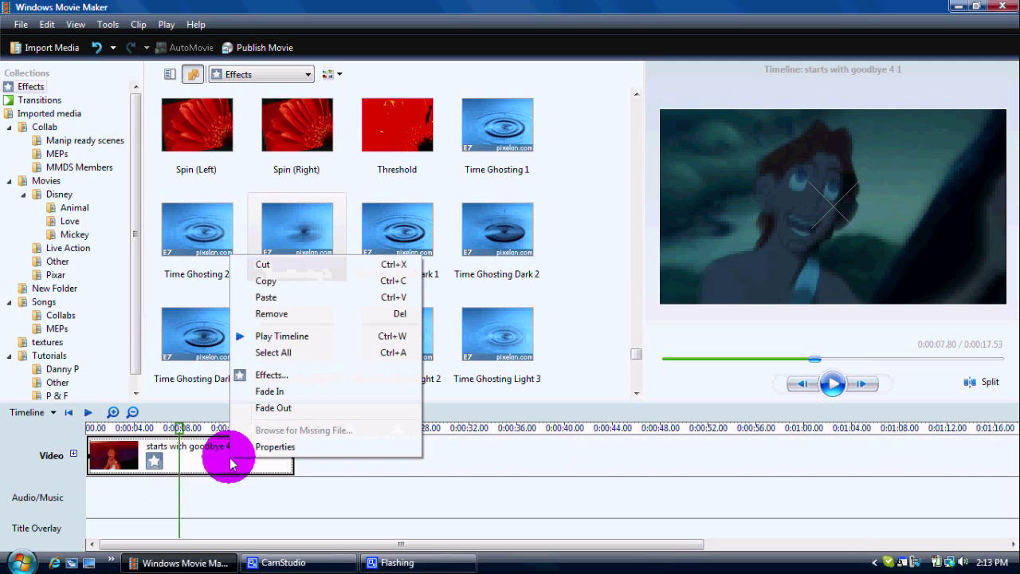
left_click(258, 378)
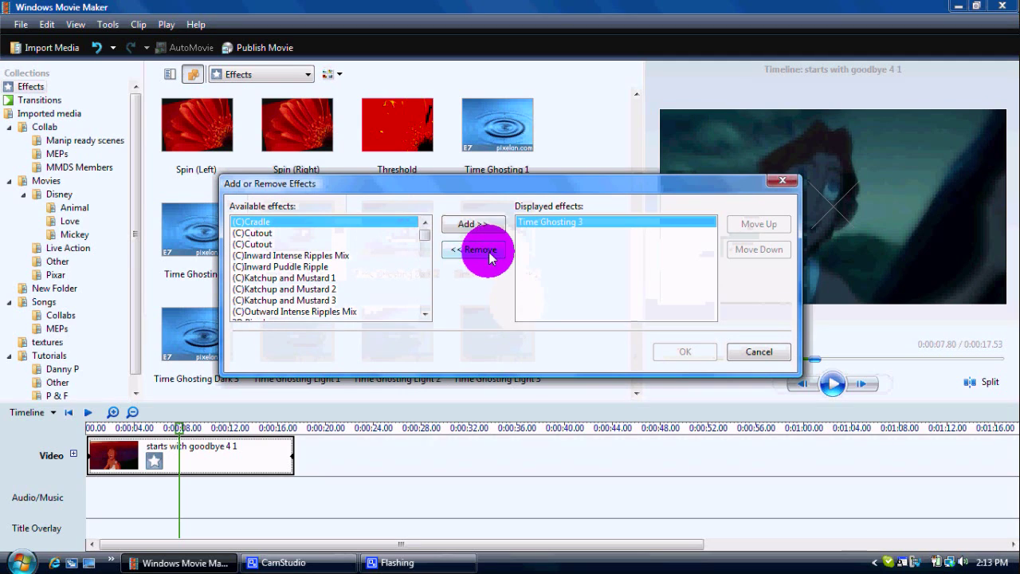
left_click(478, 247)
left_click(674, 352)
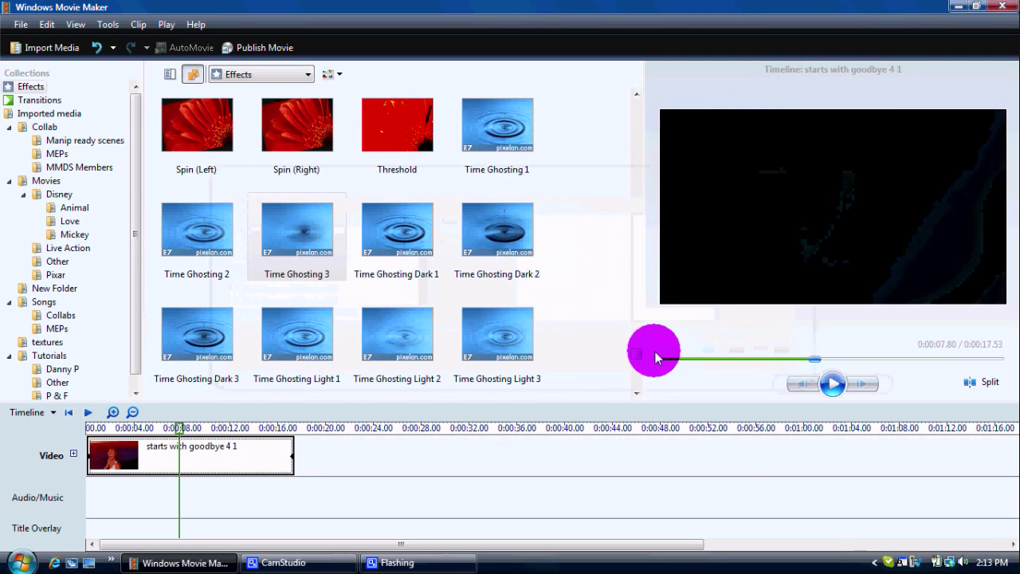
left_click(564, 293)
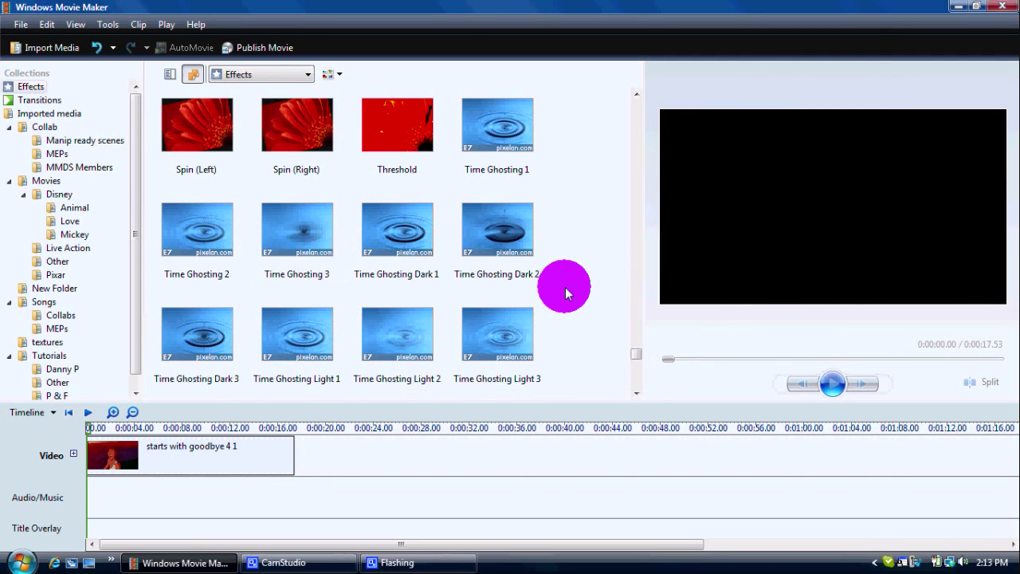
scroll(565, 293, "down", 2)
scroll(565, 293, "up", 5)
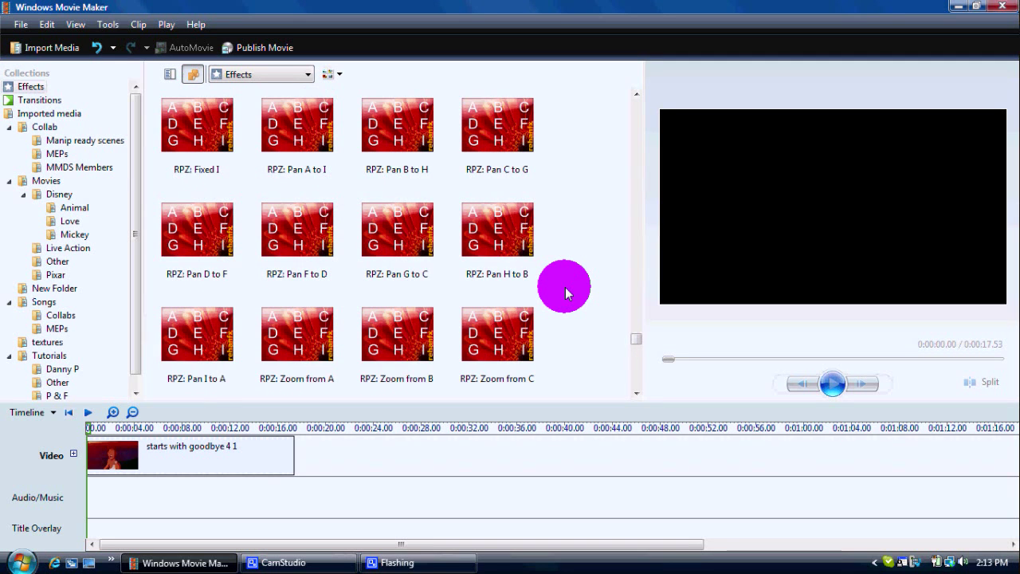
scroll(565, 294, "down", 2)
scroll(564, 292, "up", 15)
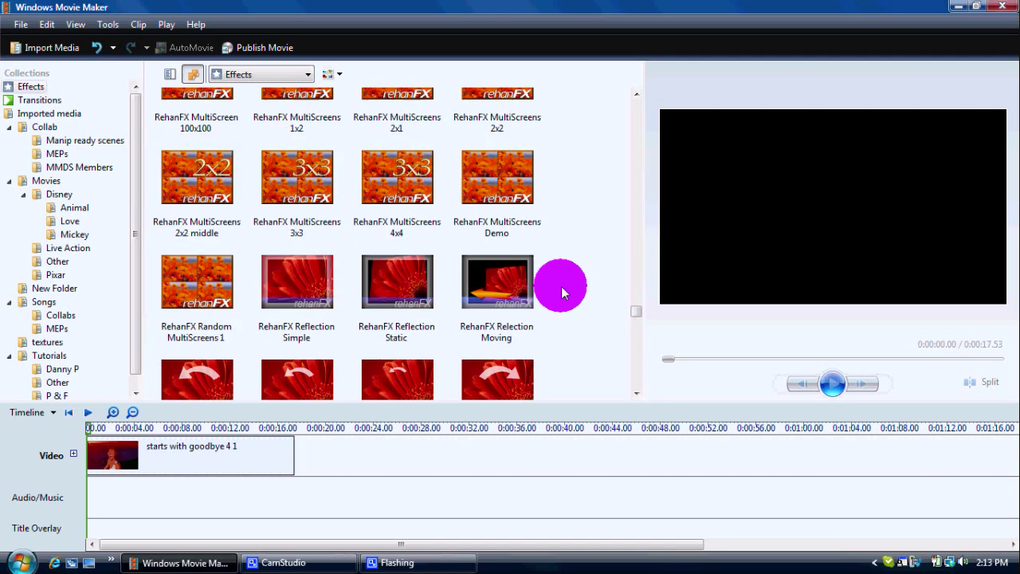
scroll(561, 286, "up", 20)
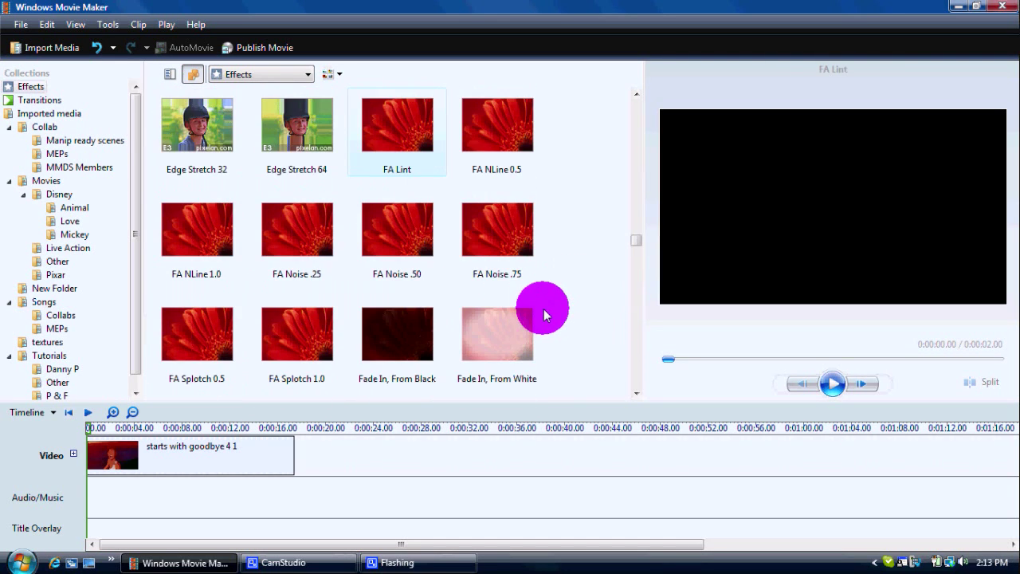
scroll(544, 315, "down", 5)
scroll(540, 314, "down", 3)
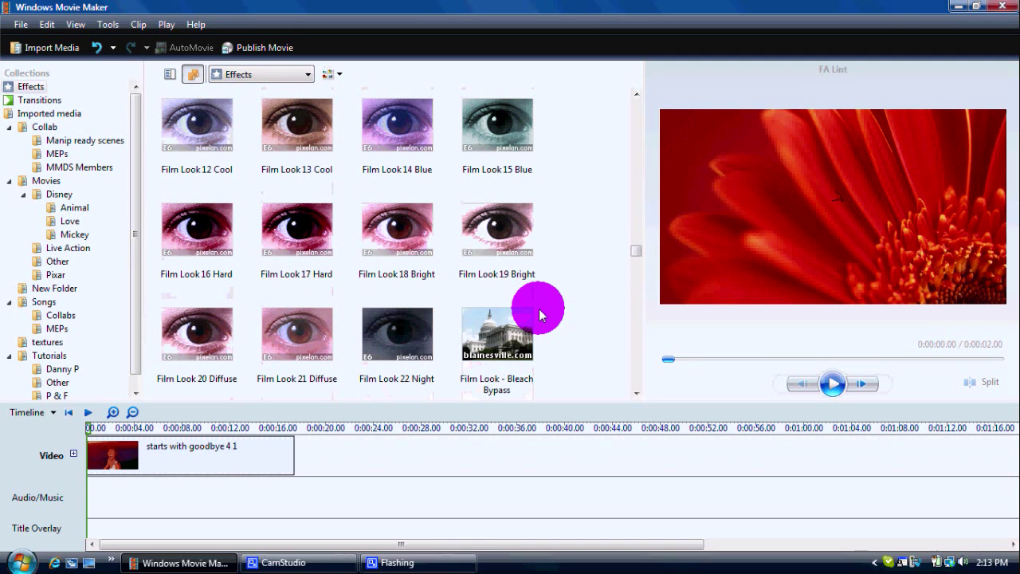
left_click_drag(402, 241, 230, 434)
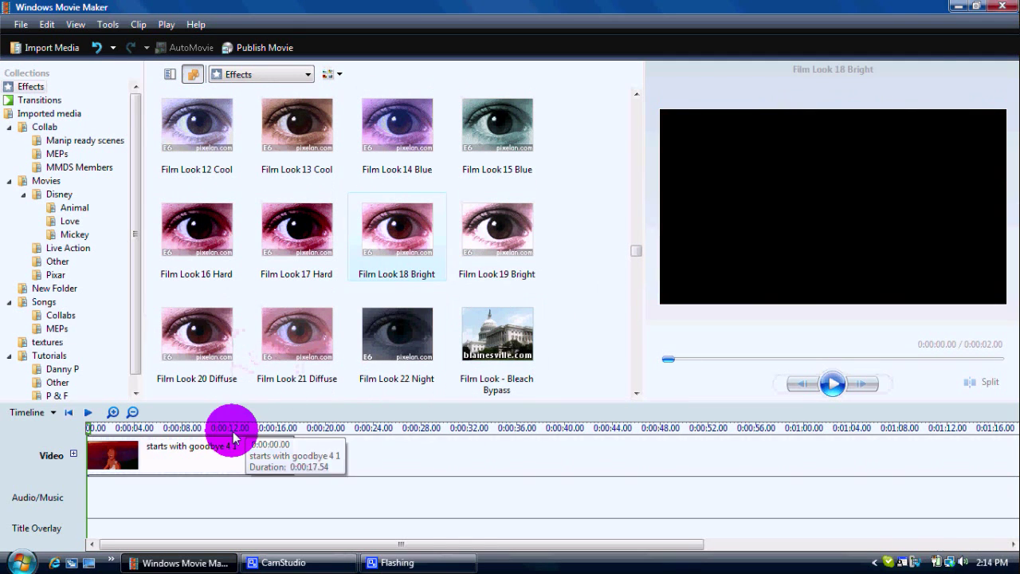
left_click(833, 385)
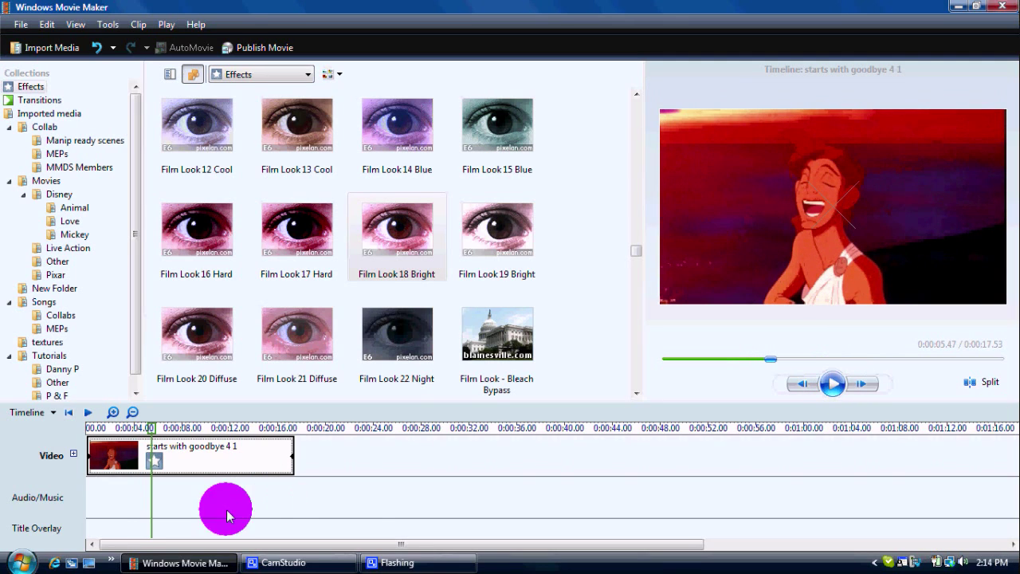
right_click(184, 462)
left_click(221, 382)
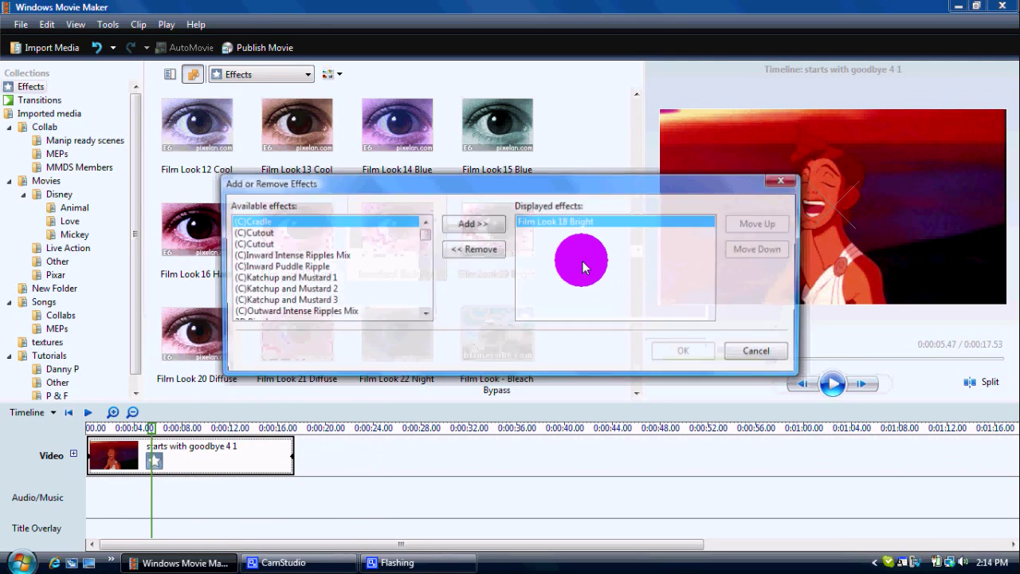
left_click(489, 250)
left_click(690, 352)
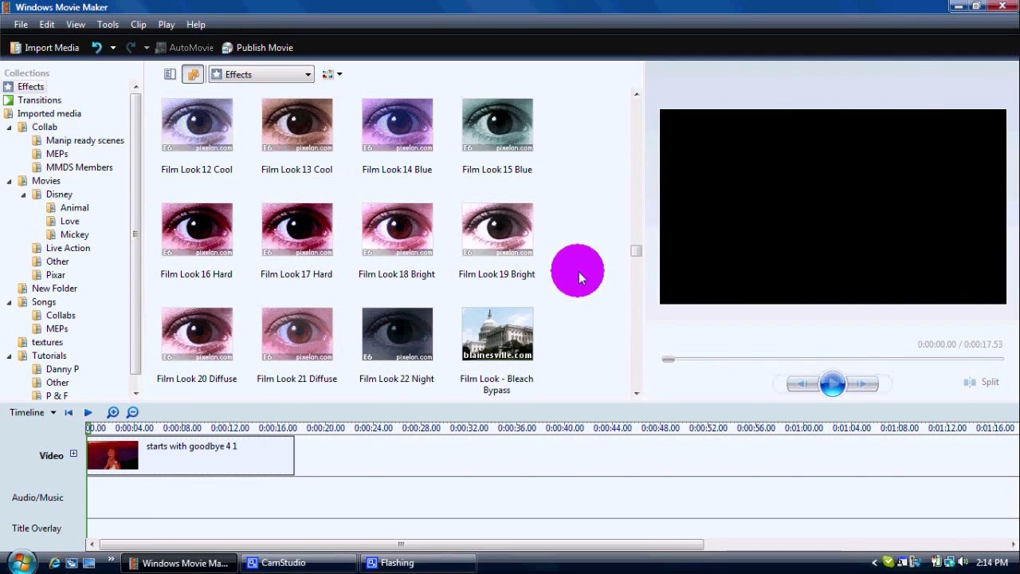
scroll(580, 277, "down", 5)
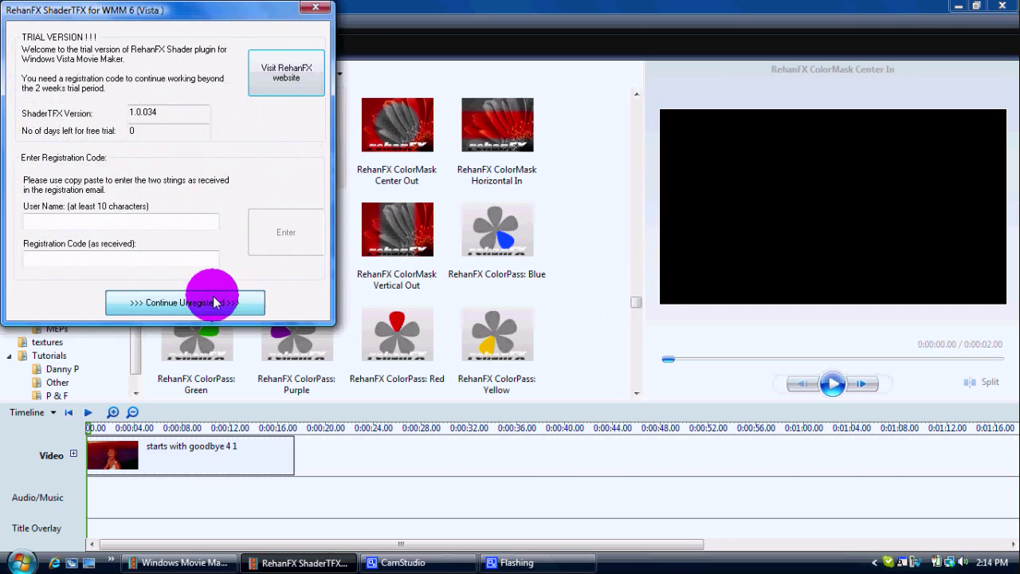
Step: Dismiss the ShaderTFX trial prompt, then apply and preview Resize: Squash to Fullscreen
left_click(213, 302)
left_click(653, 337)
scroll(558, 291, "down", 3)
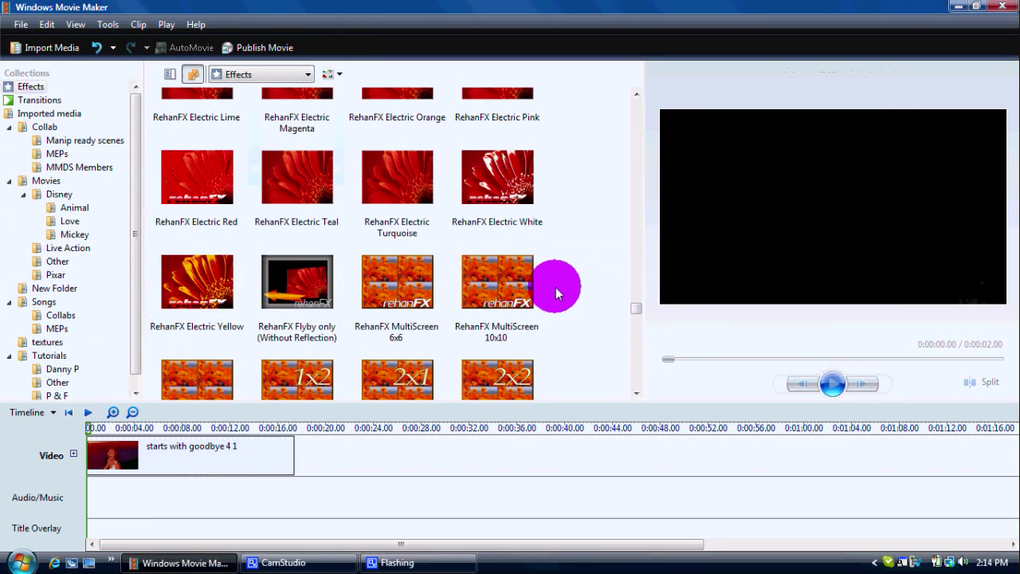
scroll(482, 289, "down", 10)
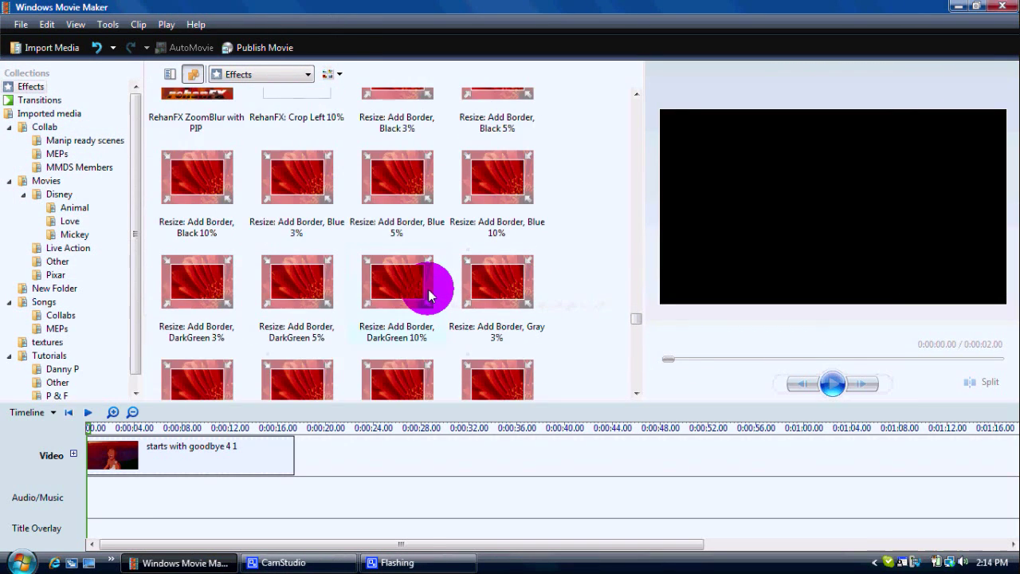
scroll(428, 295, "down", 8)
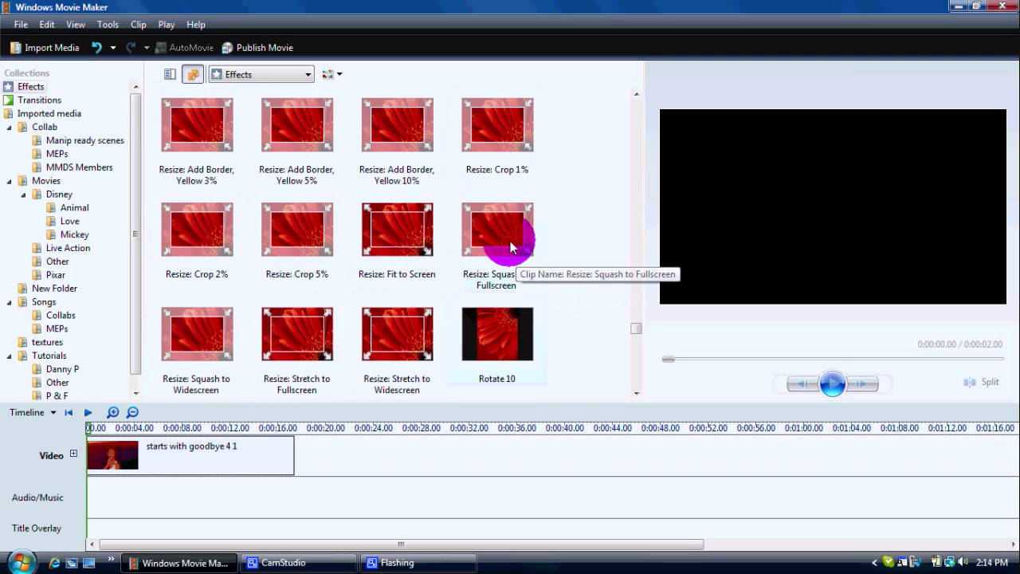
left_click_drag(510, 247, 234, 465)
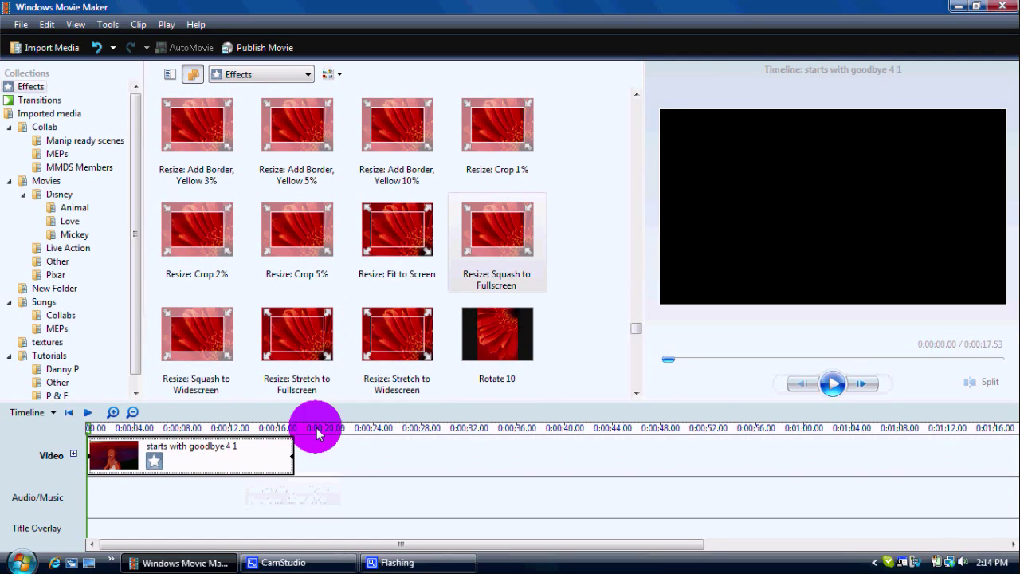
left_click(842, 388)
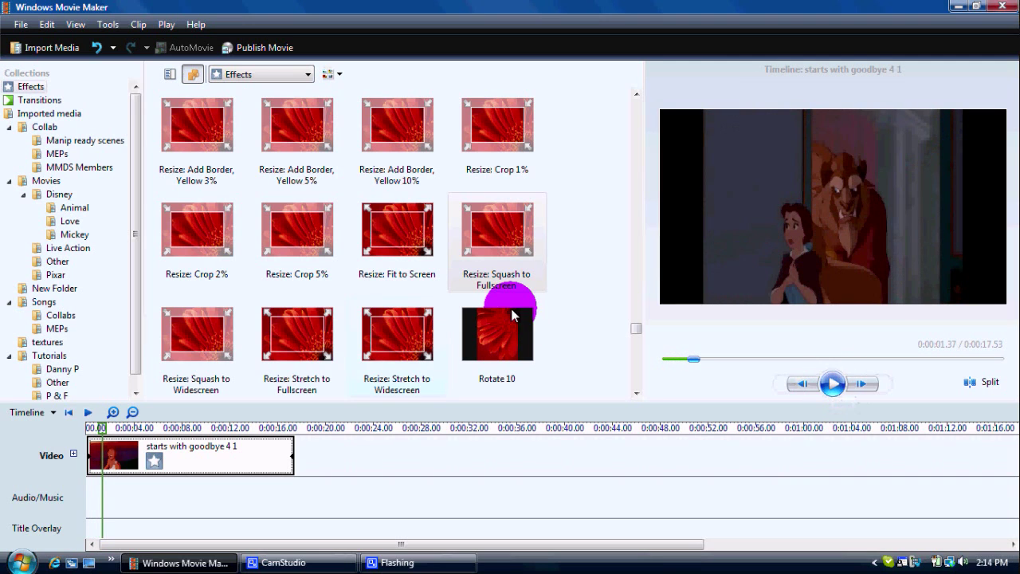
scroll(562, 282, "down", 10)
left_click(567, 291)
Step: Apply DPL CKPrep Blue UL to the clip and preview it
scroll(566, 291, "up", 10)
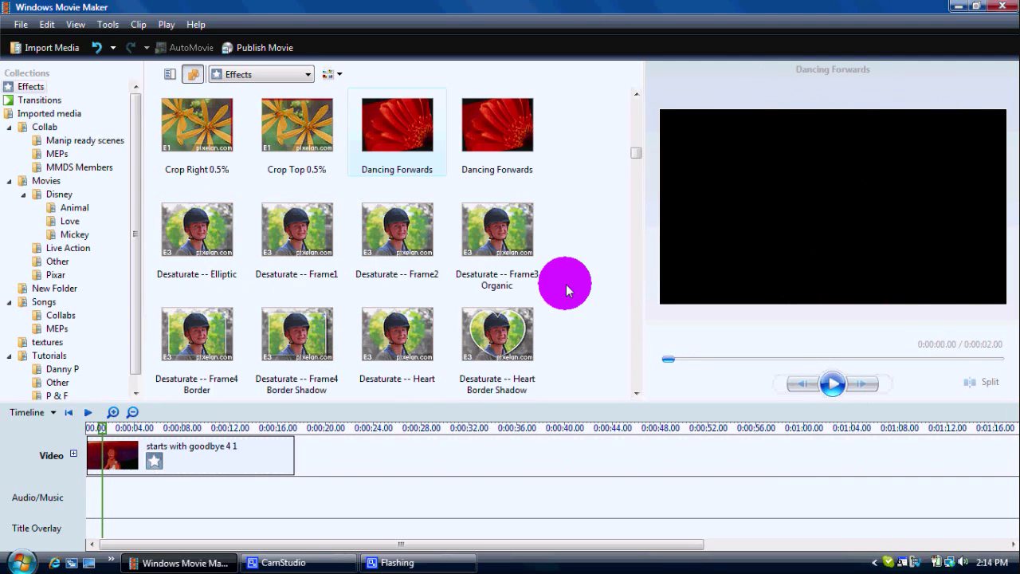
scroll(566, 279, "down", 5)
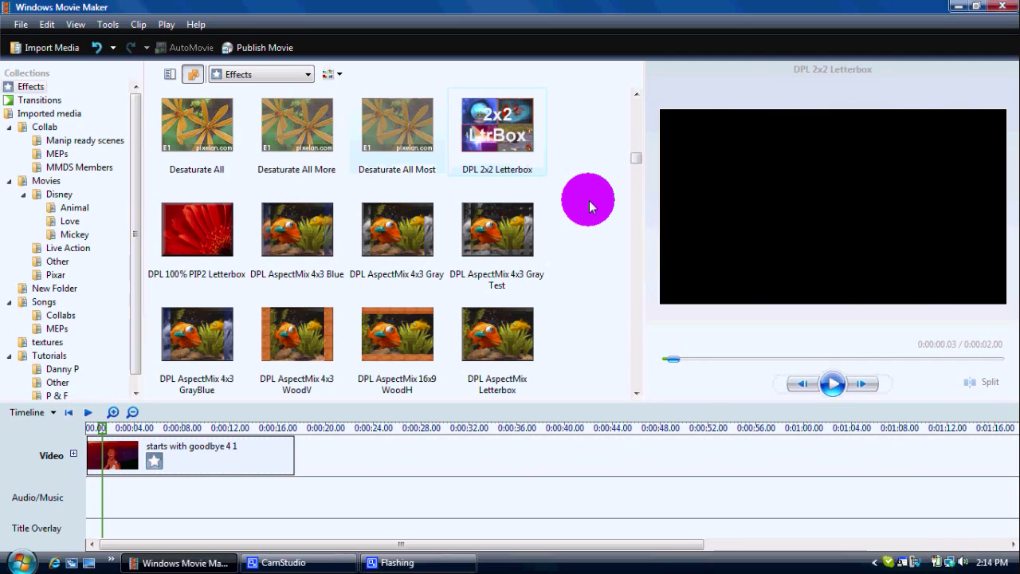
scroll(587, 207, "down", 6)
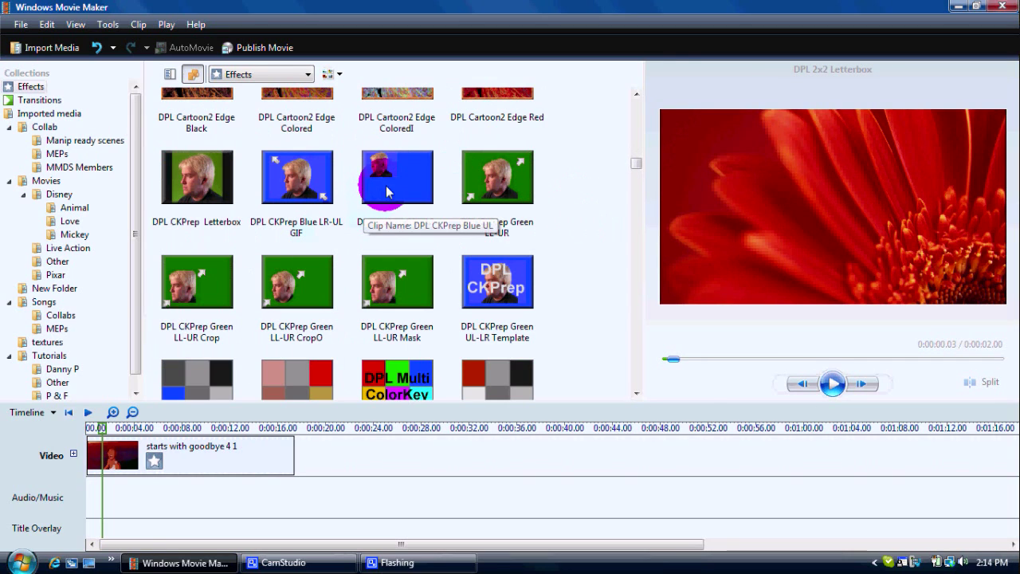
left_click_drag(385, 198, 190, 444)
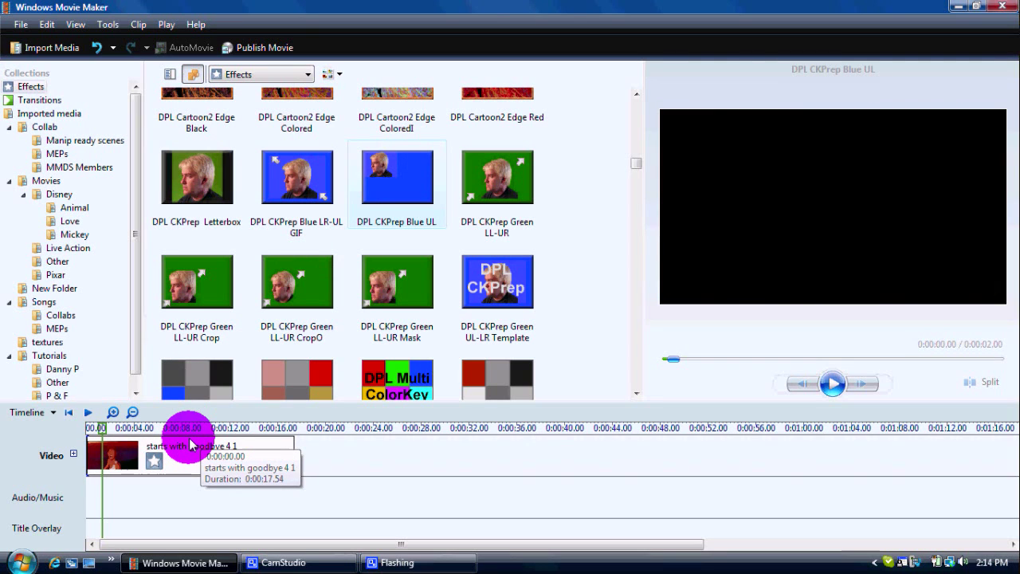
left_click_drag(190, 444, 189, 444)
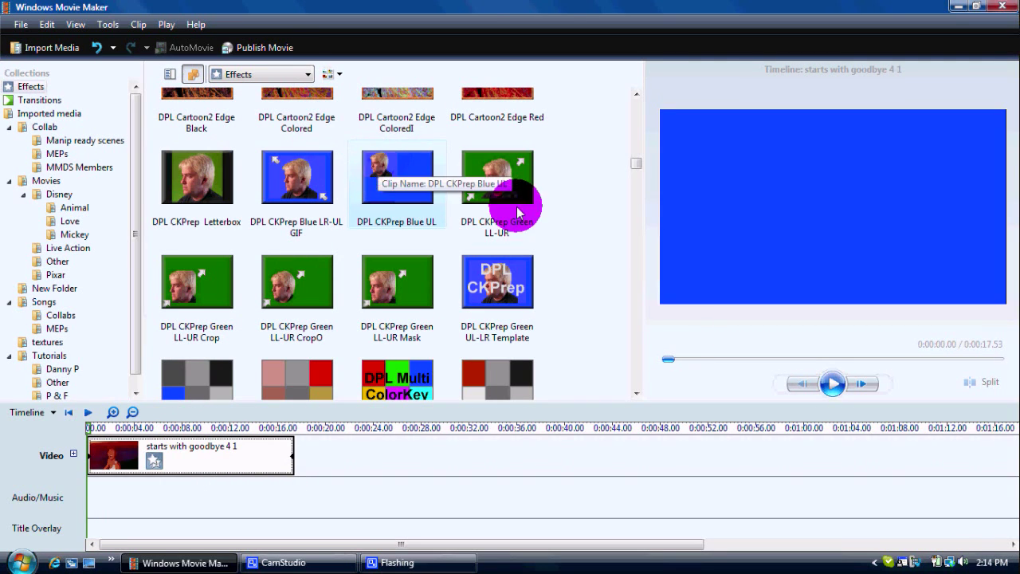
left_click(835, 385)
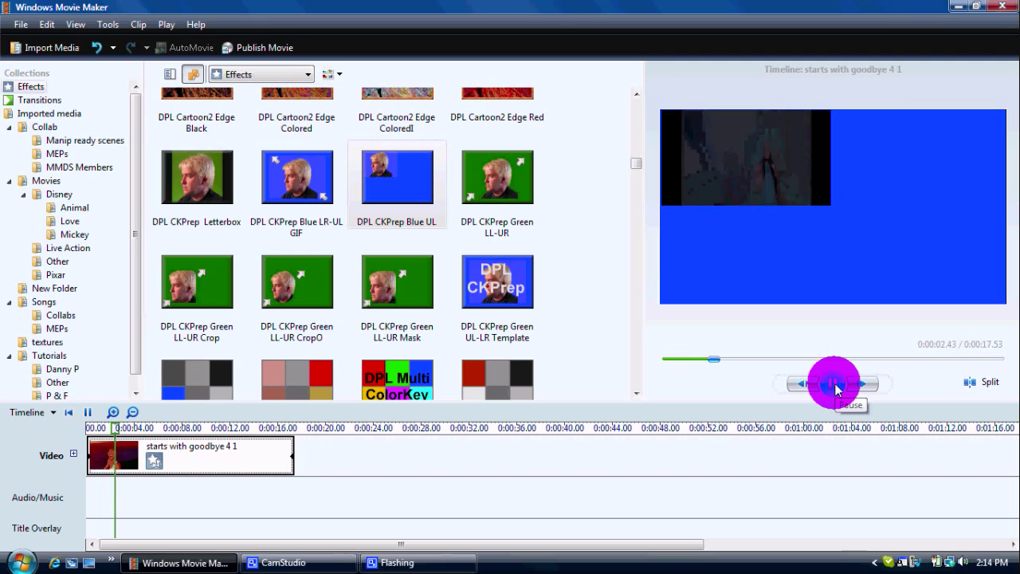
left_click(834, 386)
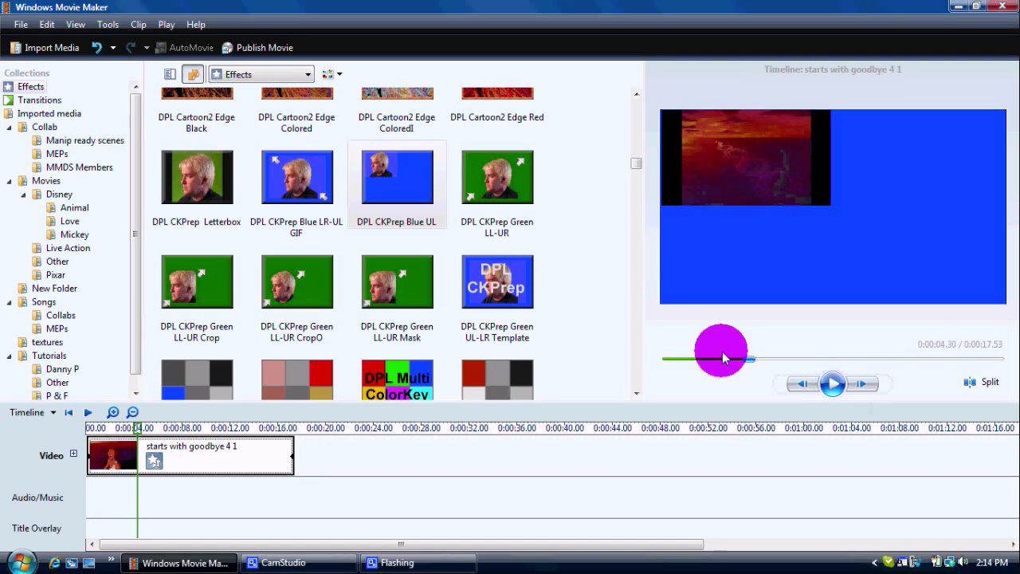
Step: Add Time Ghosting 3 and Film Look 18 Bright to the clip, then preview it
scroll(567, 236, "down", 10)
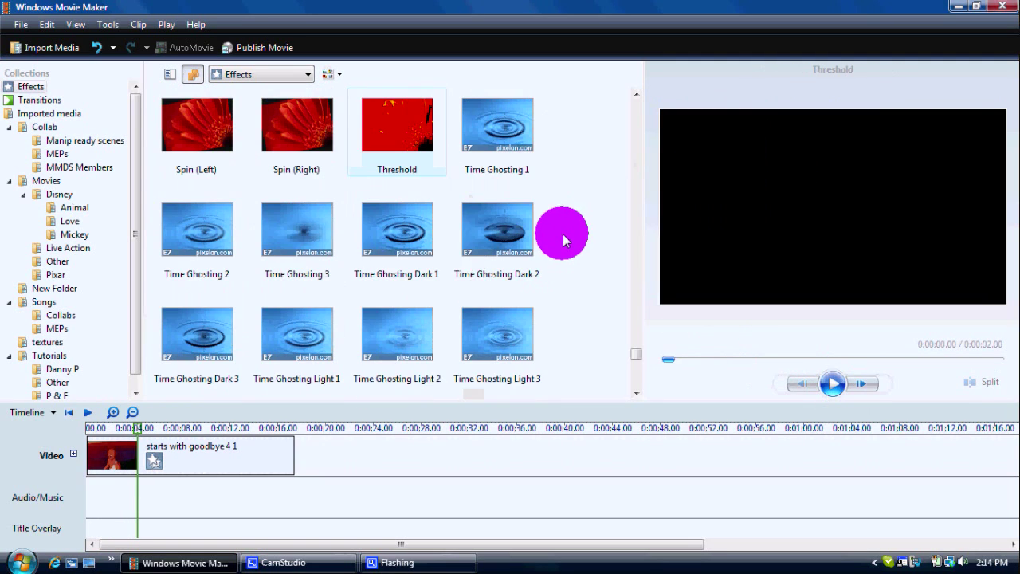
left_click_drag(296, 239, 213, 452)
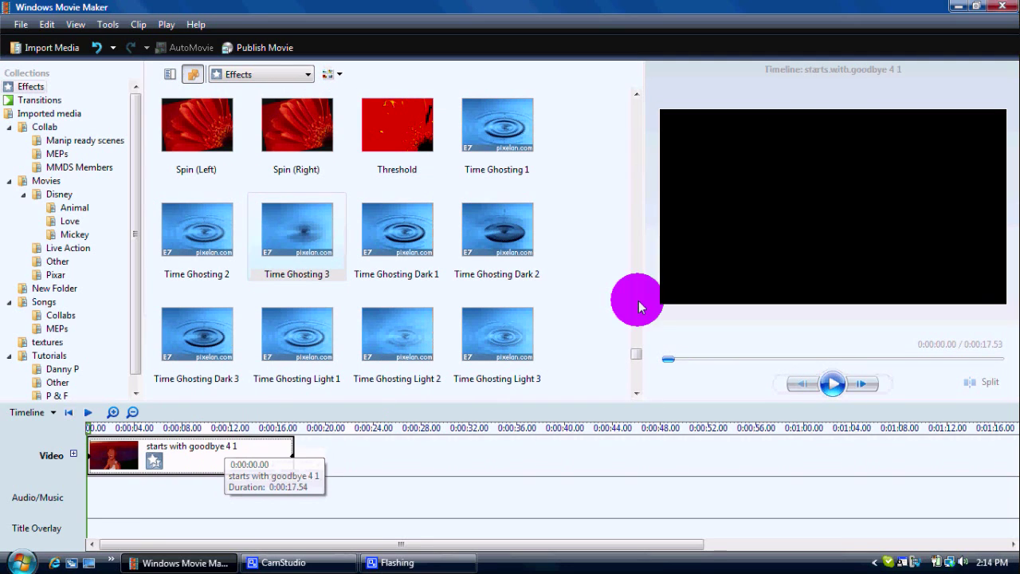
scroll(566, 297, "up", 5)
scroll(473, 285, "down", 5)
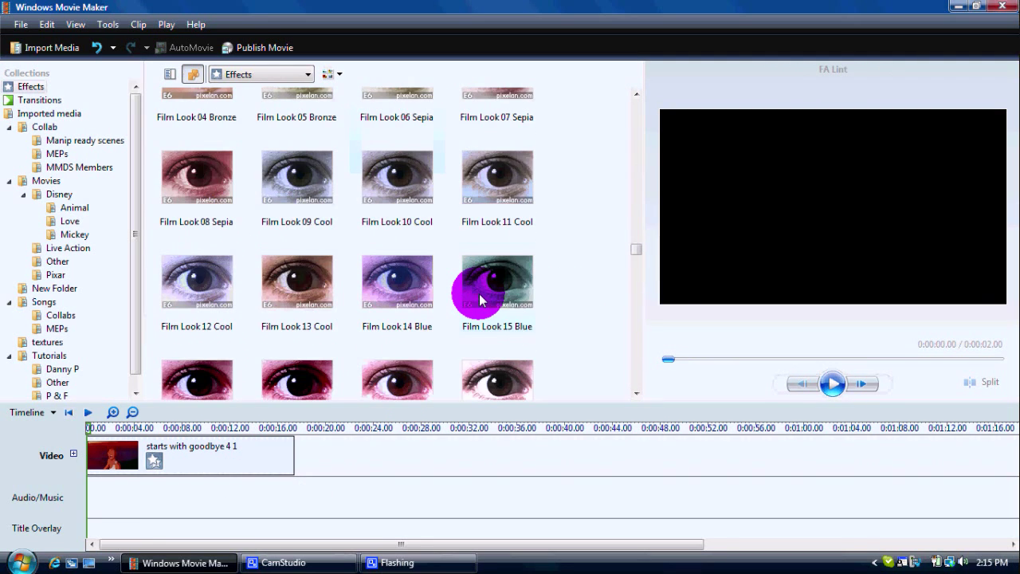
scroll(416, 273, "up", 3)
left_click_drag(391, 260, 209, 421)
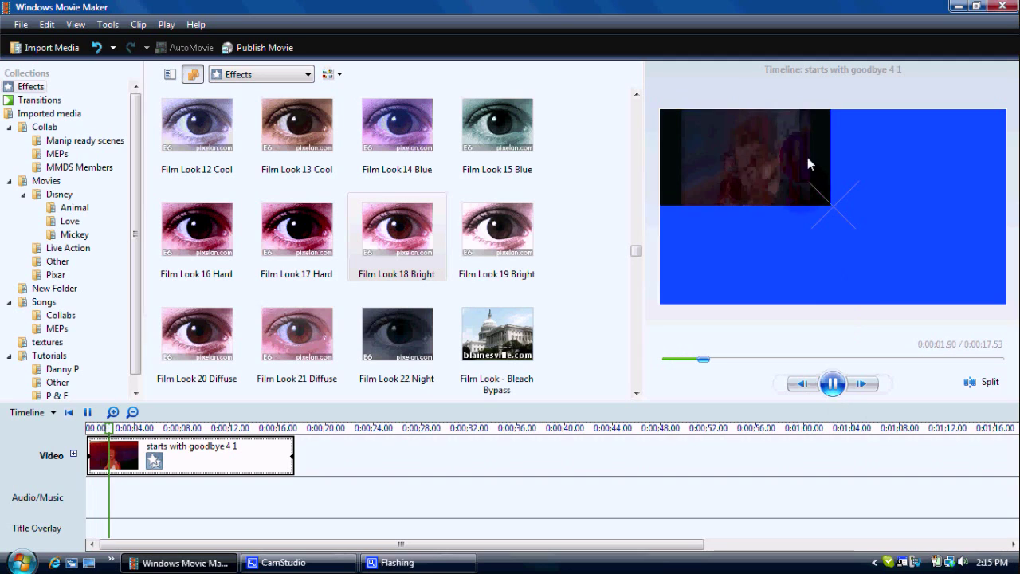
left_click(831, 382)
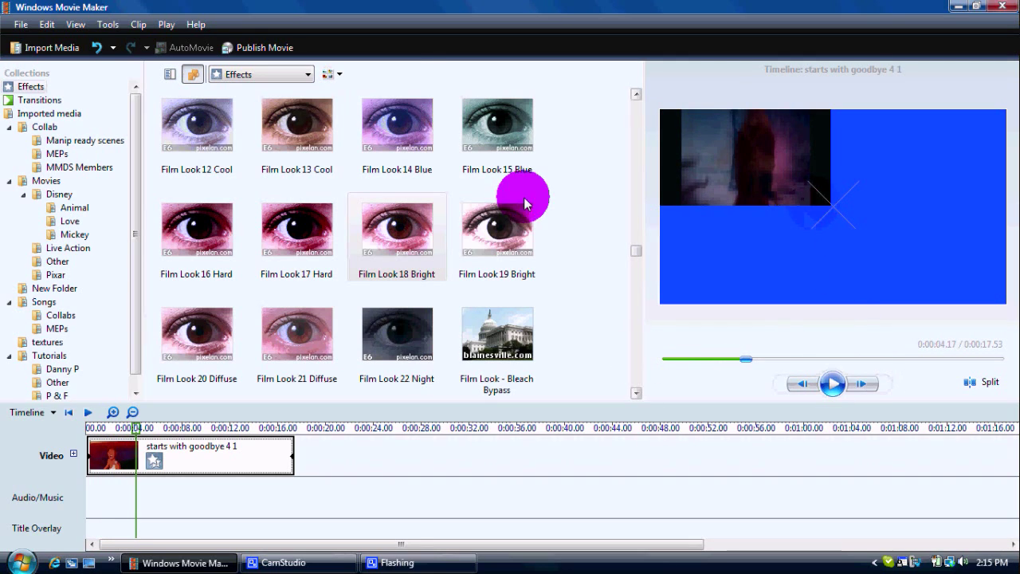
left_click(609, 338)
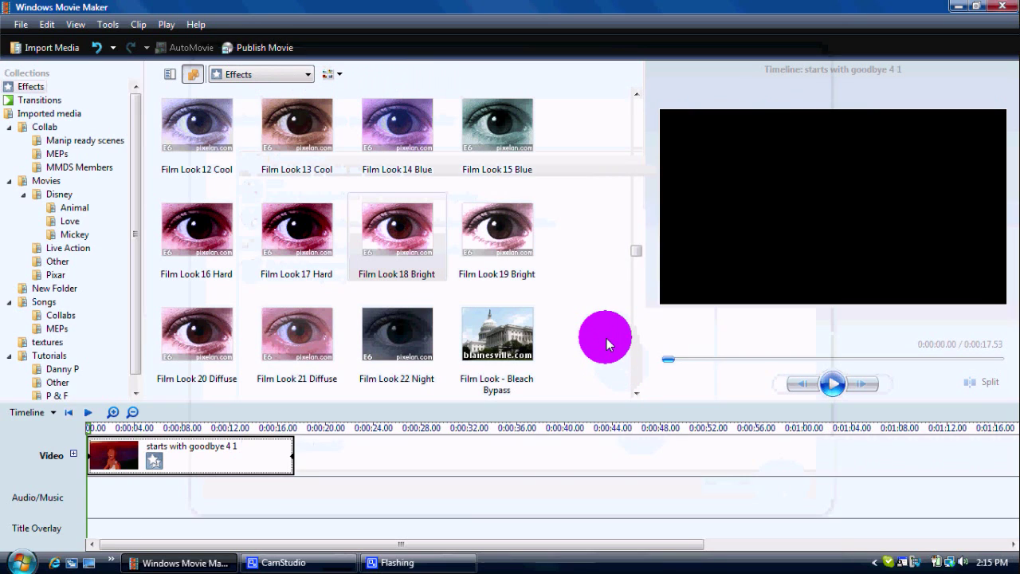
Step: Add Zoom, Focus Upper Left and RPZ: Fixed A to the clip, then preview it
scroll(483, 303, "down", 10)
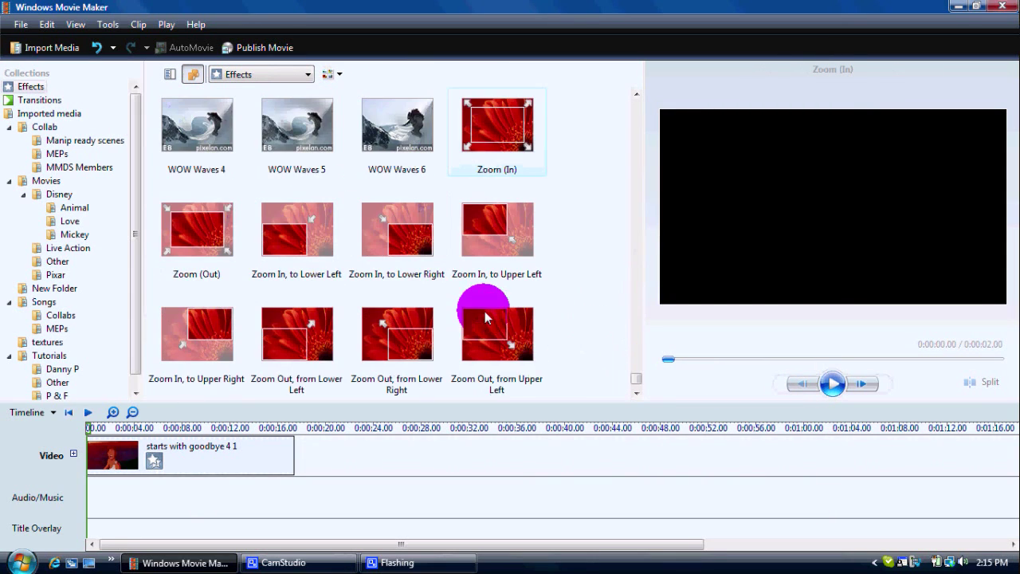
left_click_drag(482, 252, 227, 434)
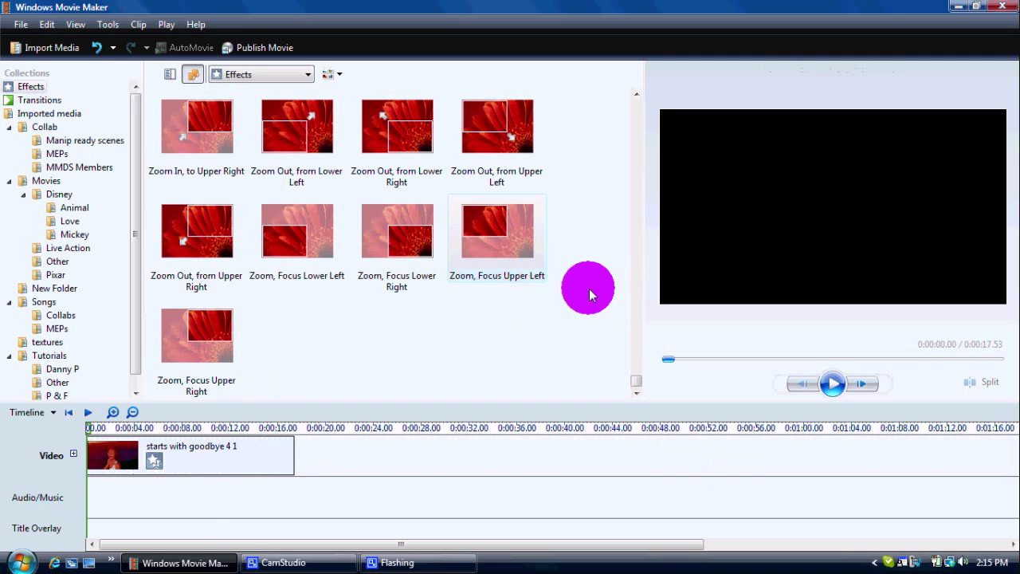
scroll(558, 286, "up", 5)
scroll(526, 279, "down", 4)
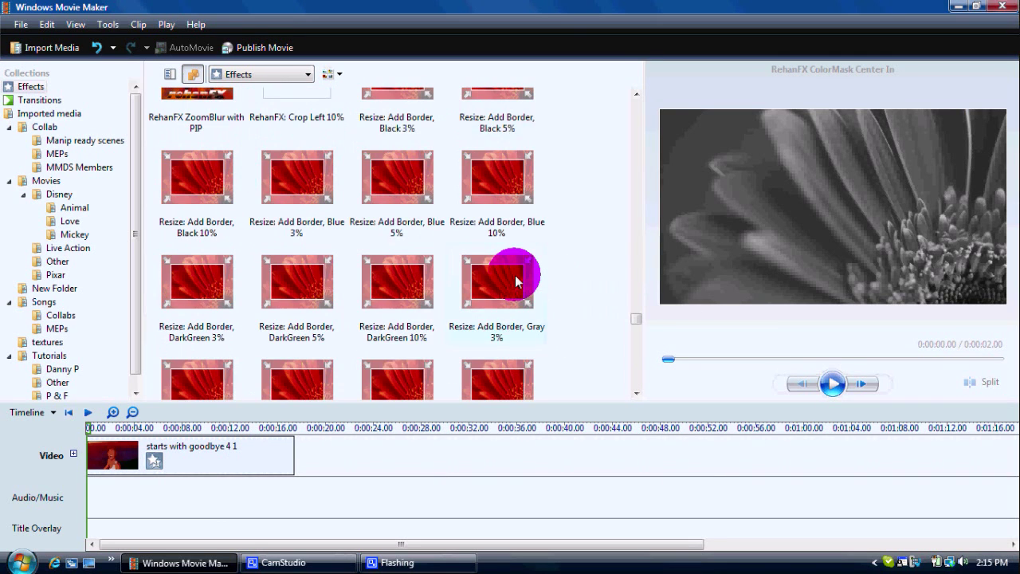
scroll(508, 283, "down", 10)
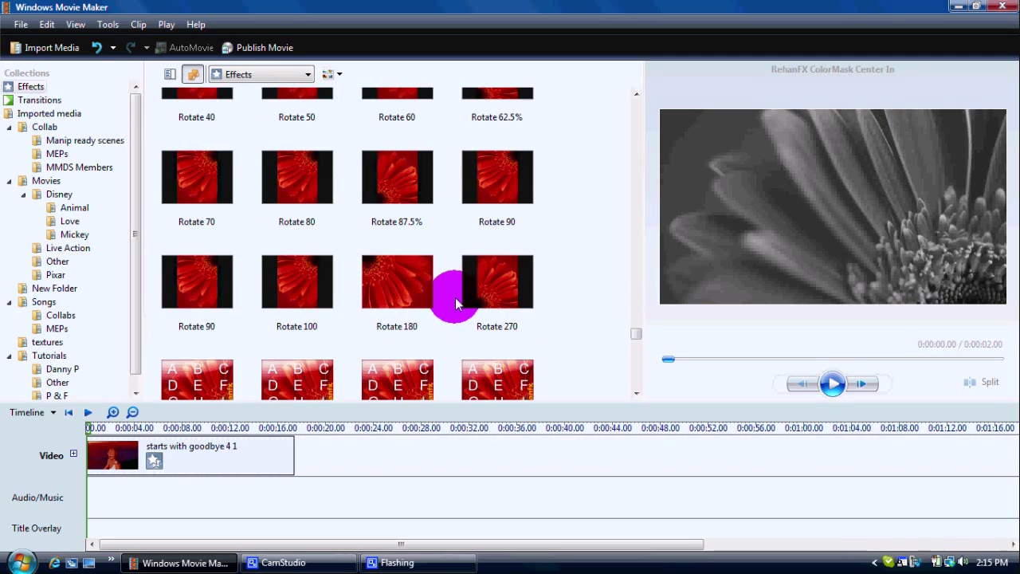
left_click_drag(191, 267, 197, 381)
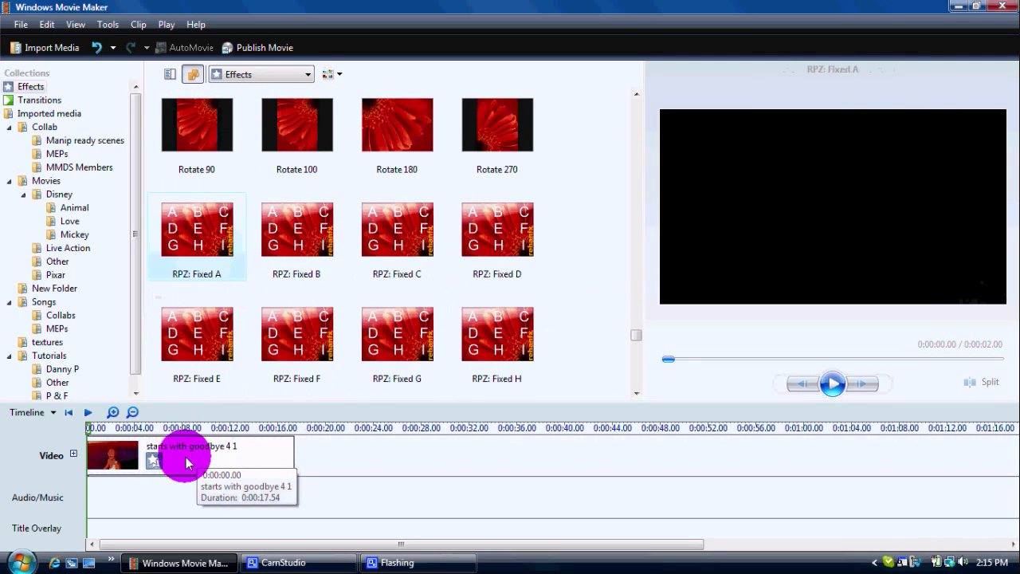
left_click(833, 384)
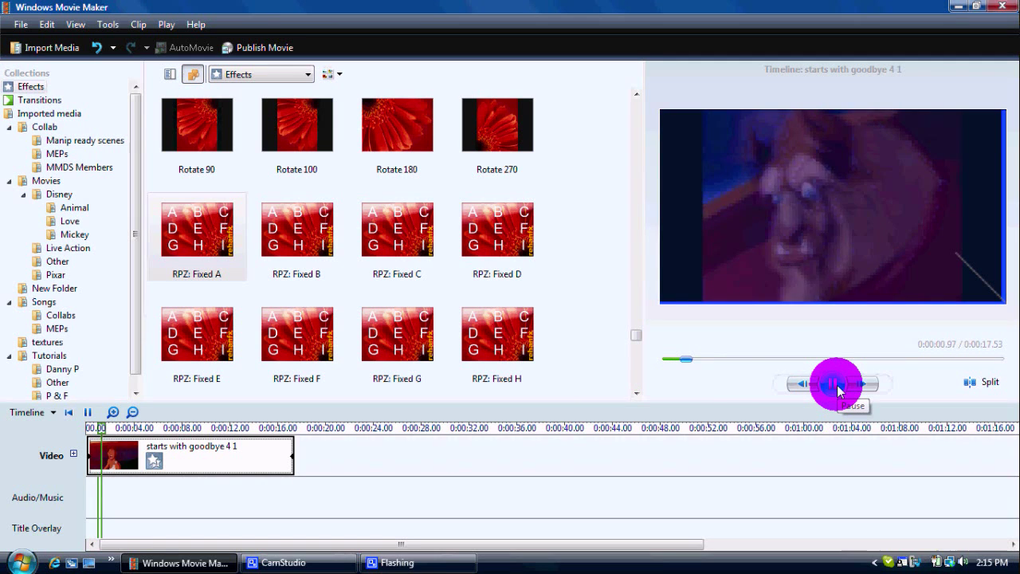
left_click(834, 386)
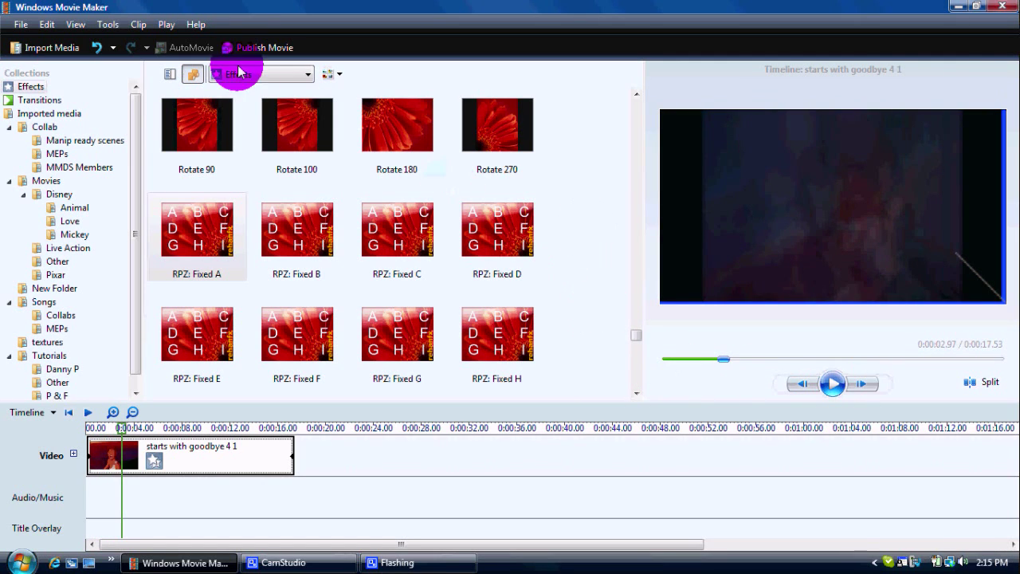
Step: Start publishing the movie to this computer under the name 'bye'
left_click(574, 298)
key("ctrl+p")
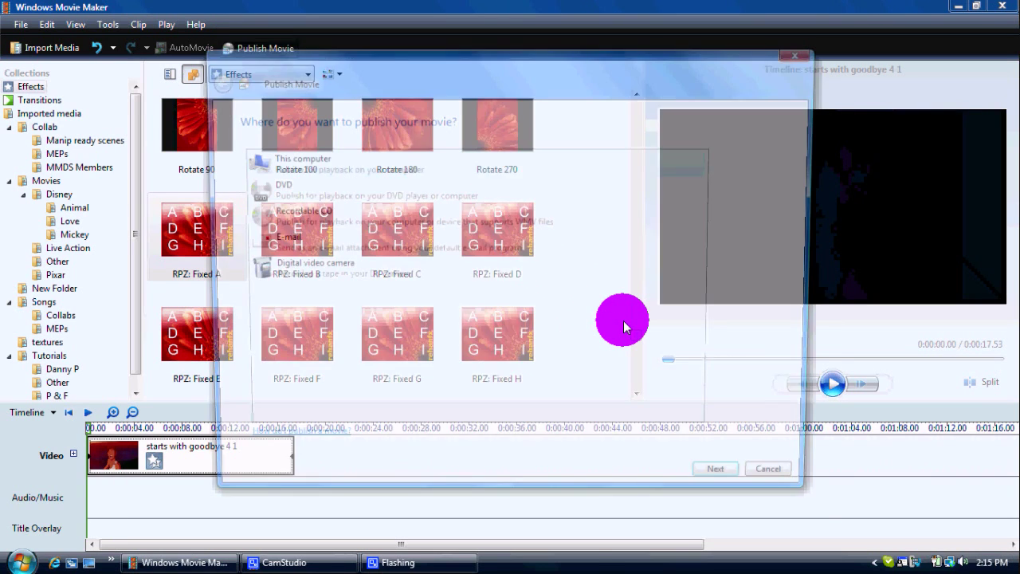
left_click(728, 484)
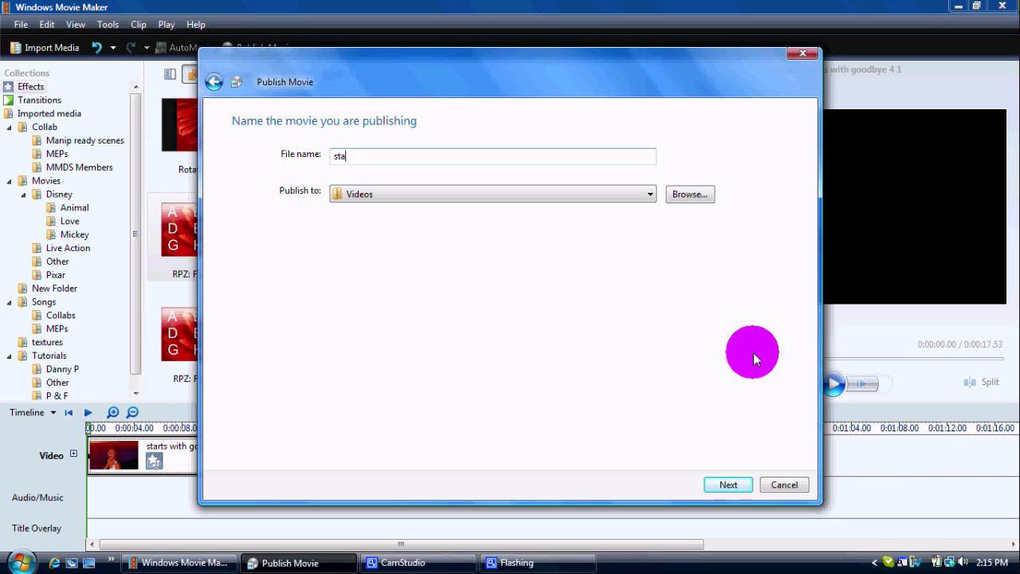
type("bye laterz")
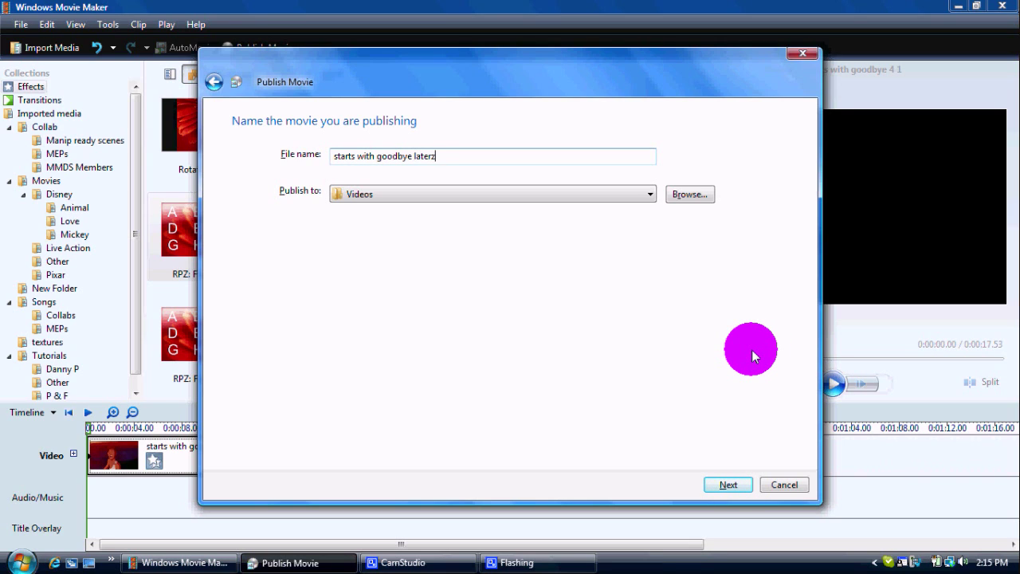
key("Return")
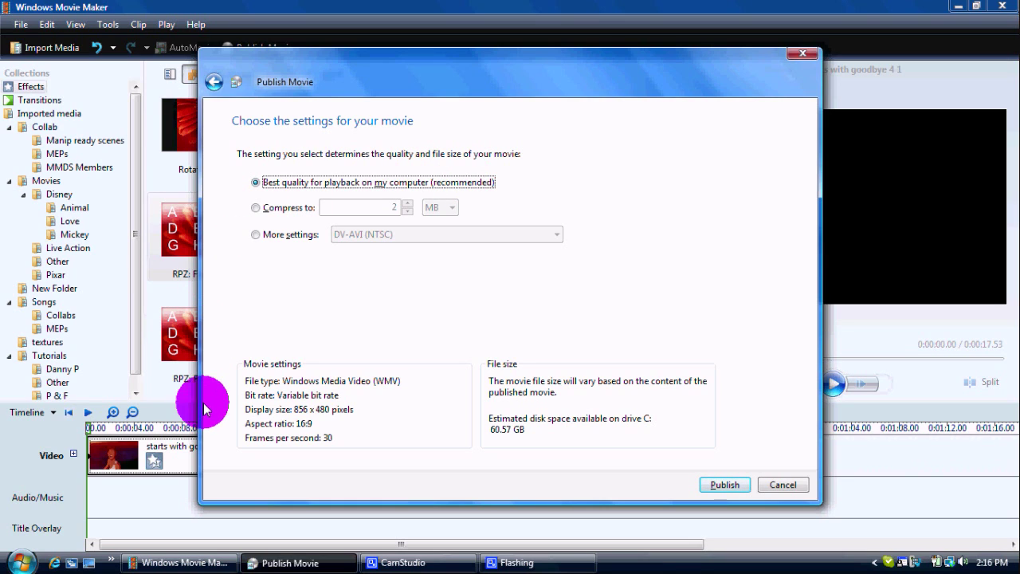
Step: Choose Windows Media HD 720p as the output format and publish
left_click(256, 235)
left_click(339, 234)
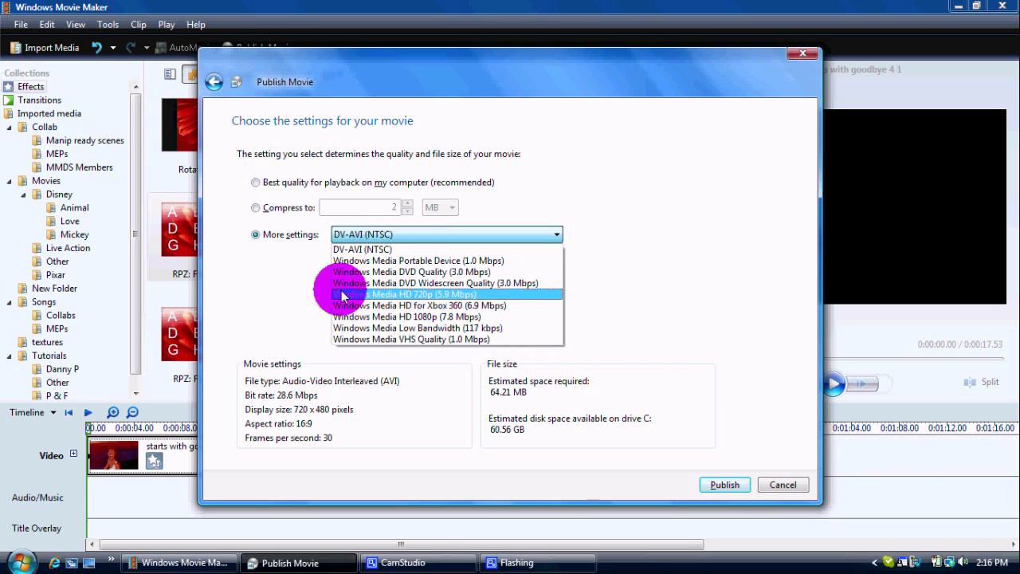
left_click(343, 295)
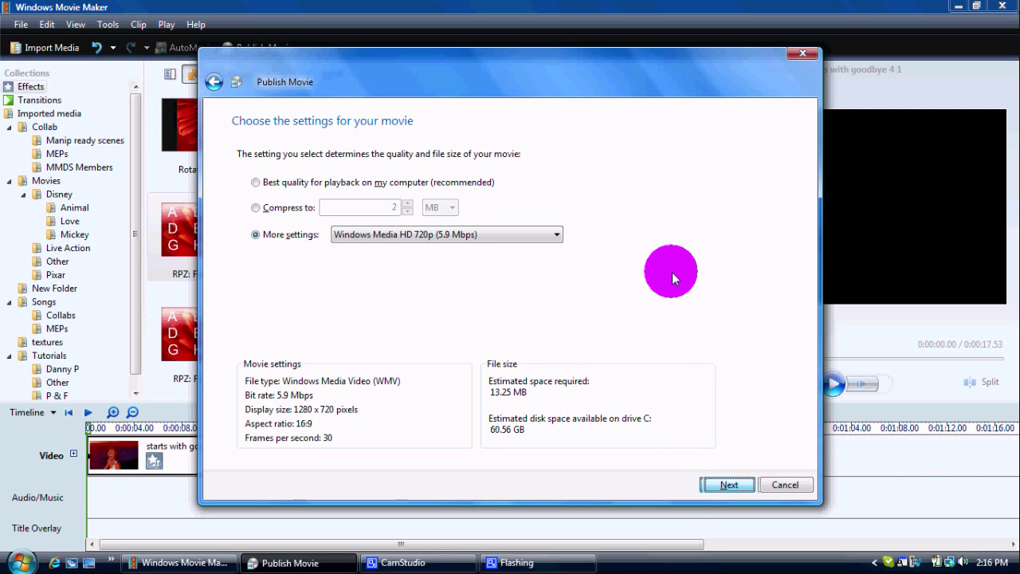
key("Return")
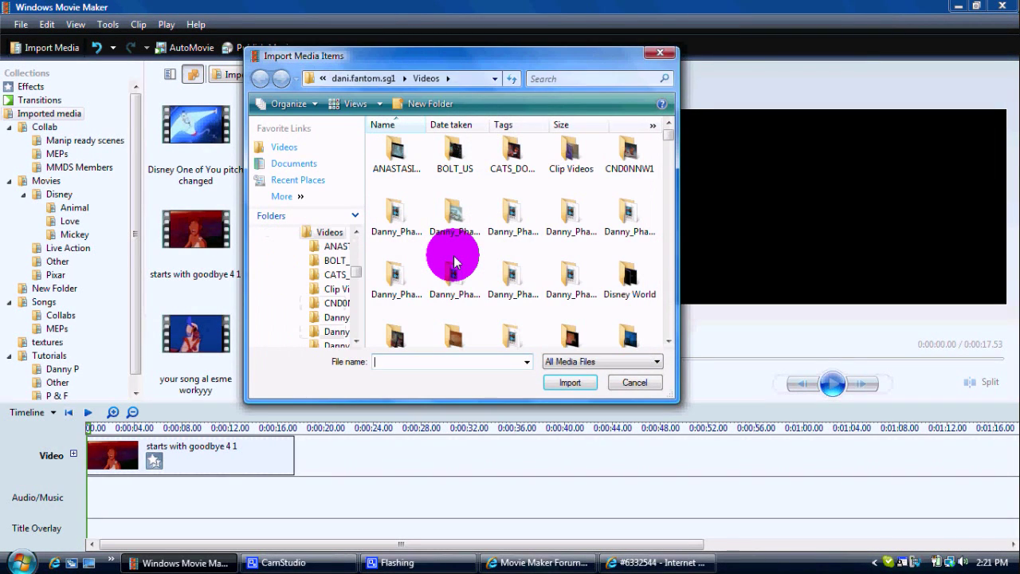
Step: Import 'starts with goodbye laterz' from the file name suggestions and preview it
type("start")
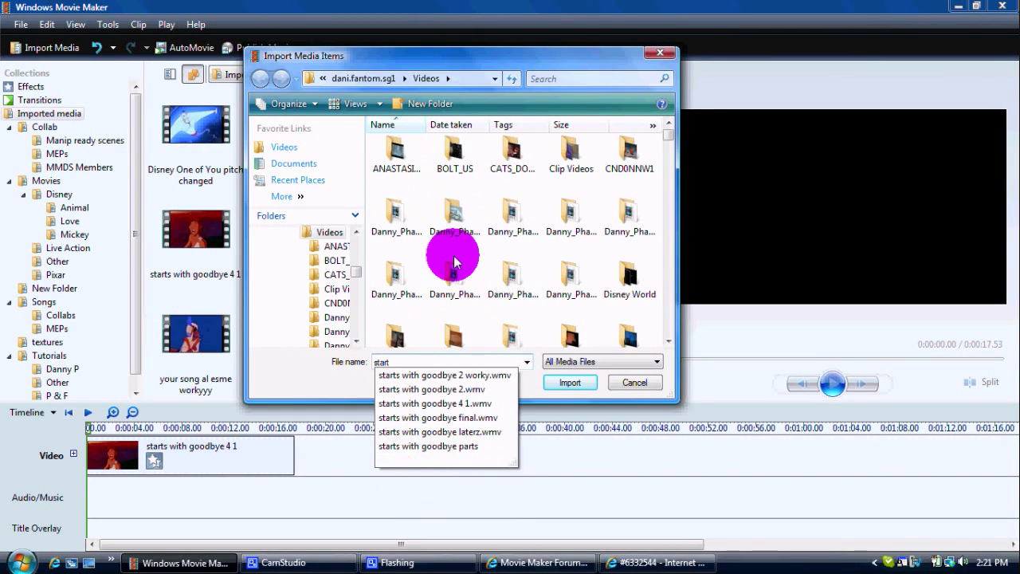
type("s")
key("Down")
key("Down")
key("Down")
key("Down")
key("Down")
key("Return")
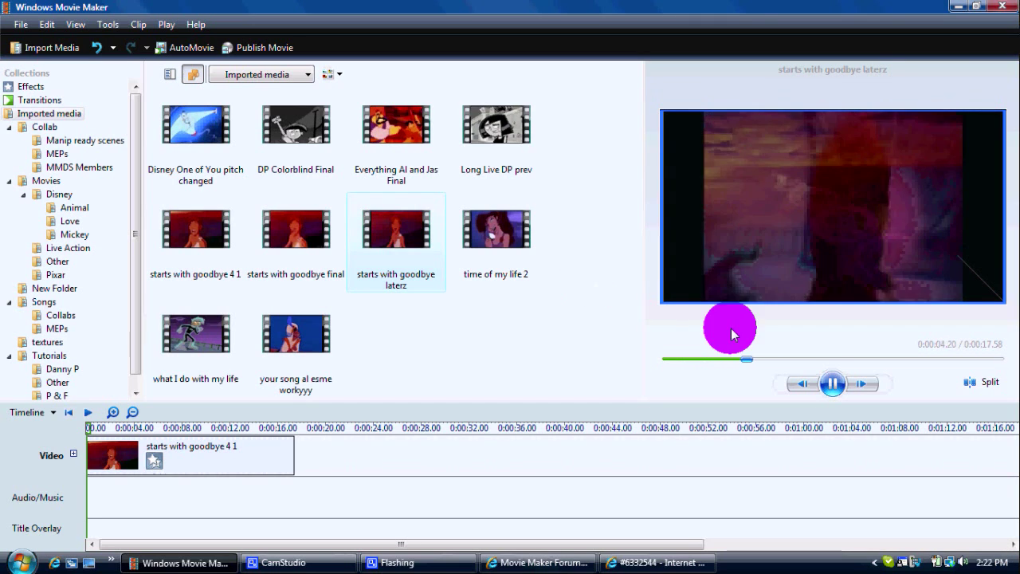
left_click(831, 385)
Step: Replace the old timeline clip with 'starts with goodbye laterz' and preview it
left_click(256, 460)
right_click(257, 460)
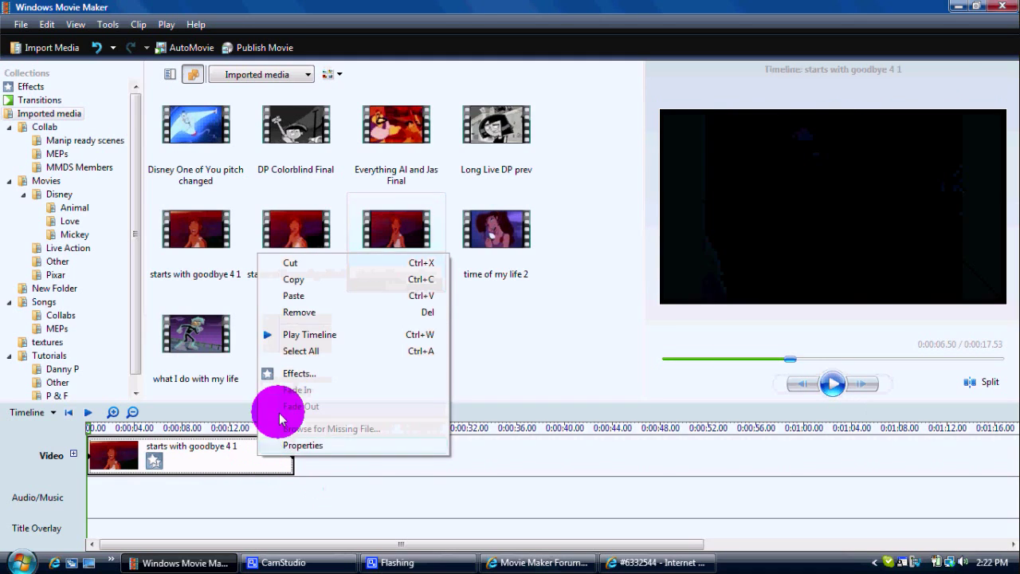
left_click(290, 309)
left_click_drag(398, 251, 315, 446)
left_click(832, 385)
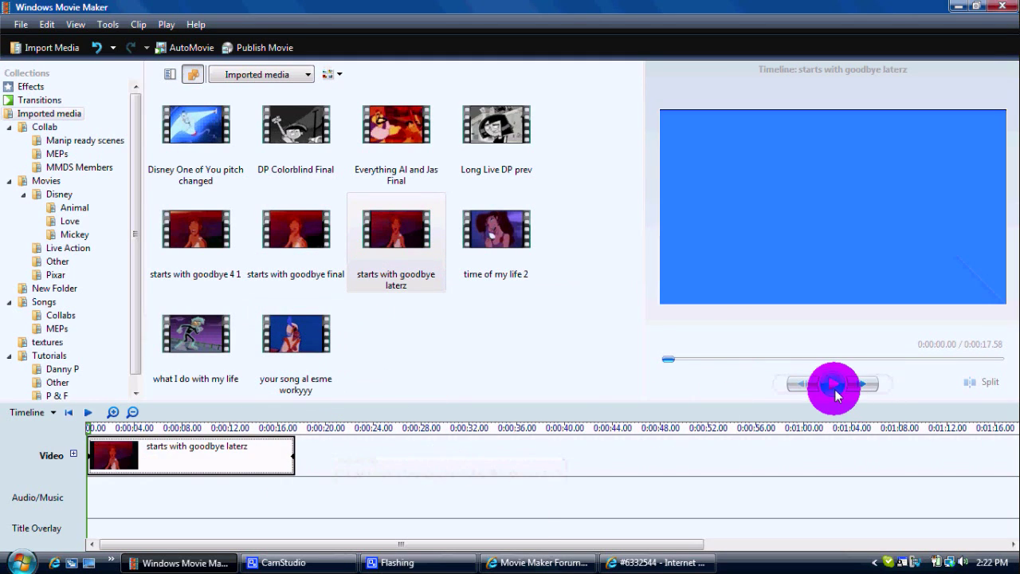
left_click(832, 385)
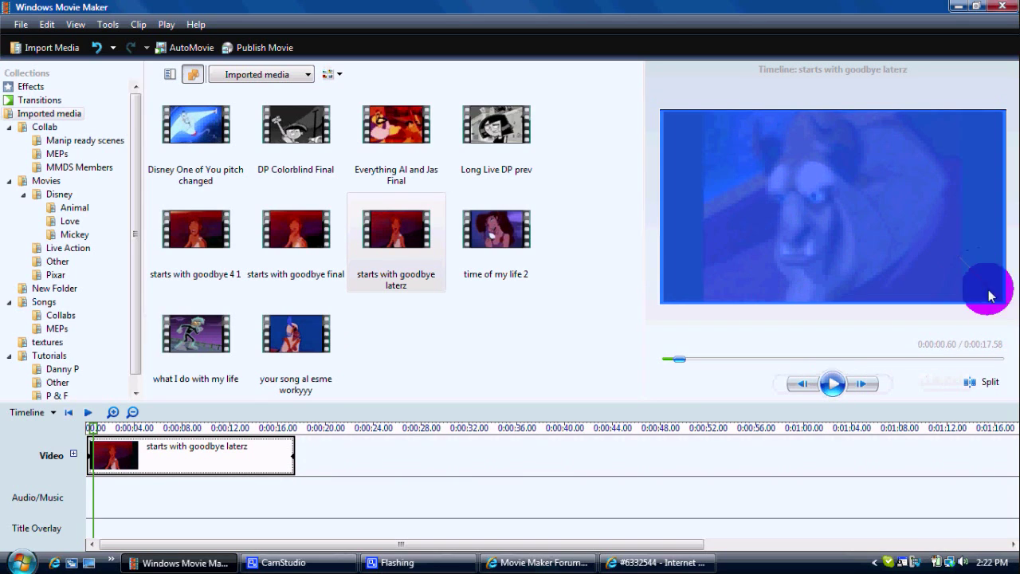
Step: Zoom the timeline to fit the whole clip and show the Effects collection
left_click(114, 412)
left_click_drag(239, 544, 130, 544)
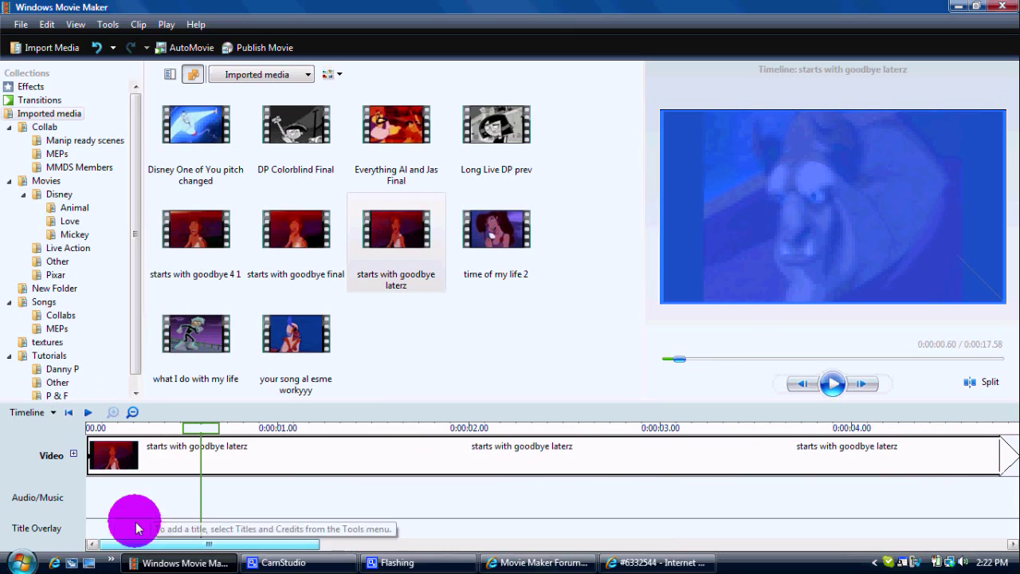
left_click(132, 412)
left_click(132, 412)
left_click(132, 412)
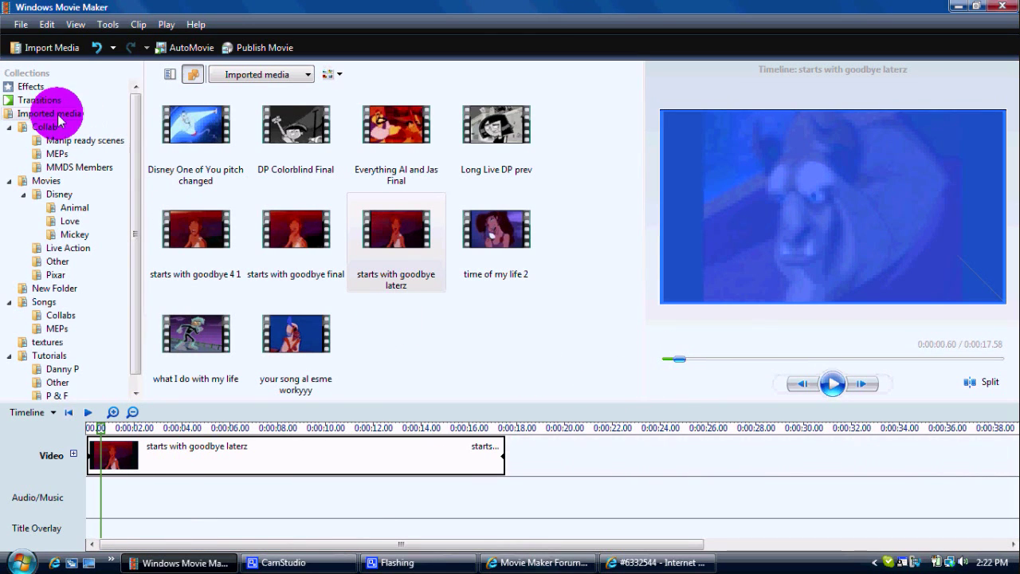
left_click(30, 86)
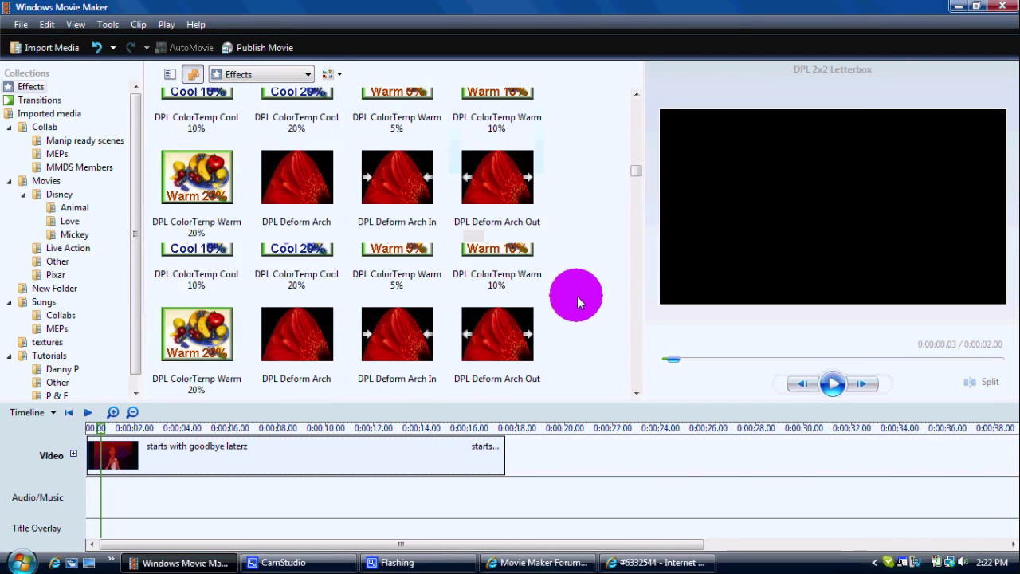
Step: Apply the DPL Resize 4x3 to 16x9 effect to the clip and preview the result
scroll(578, 301, "down", 10)
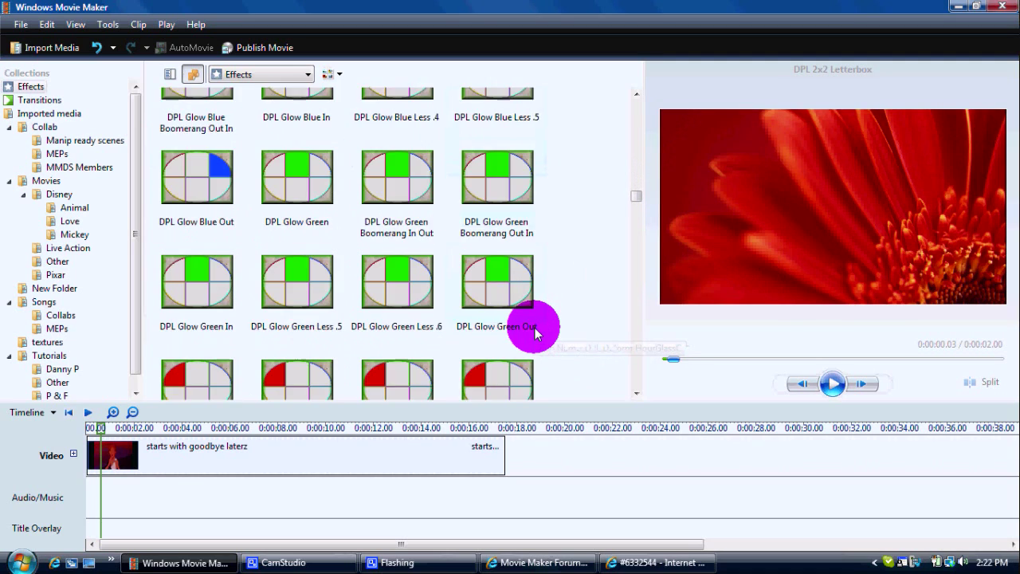
scroll(534, 333, "down", 12)
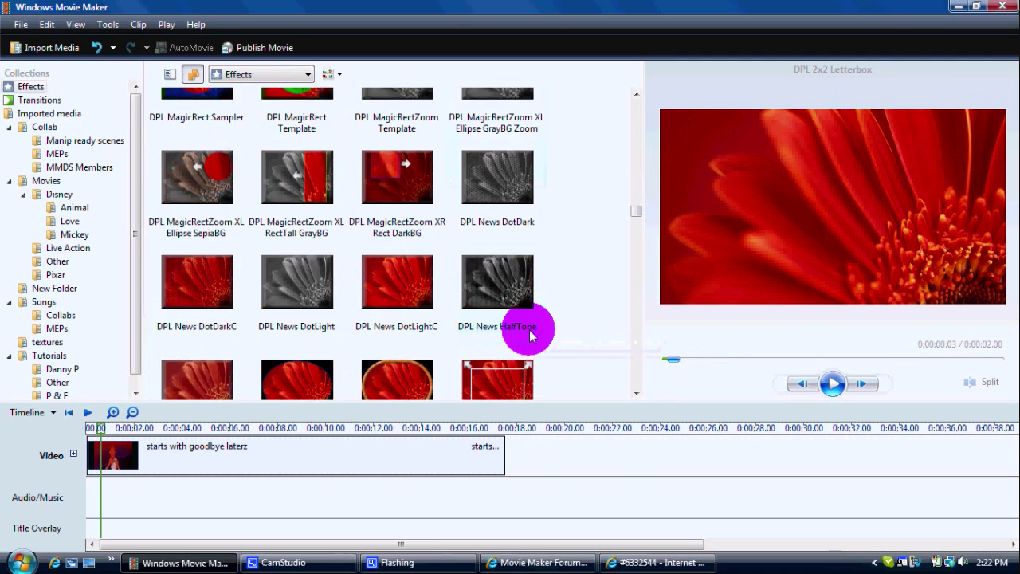
scroll(529, 335, "down", 5)
scroll(513, 302, "up", 2)
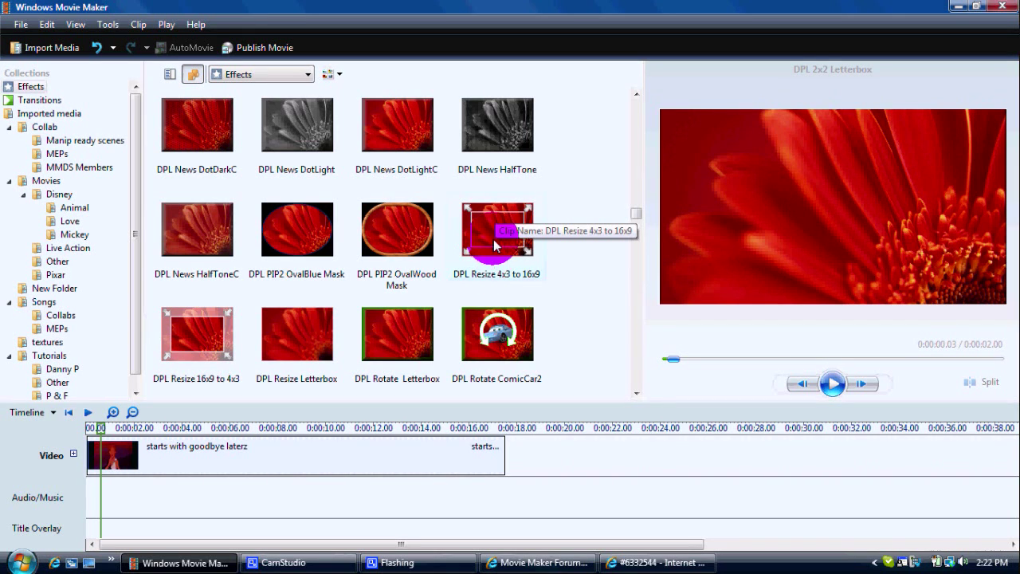
left_click_drag(494, 246, 401, 428)
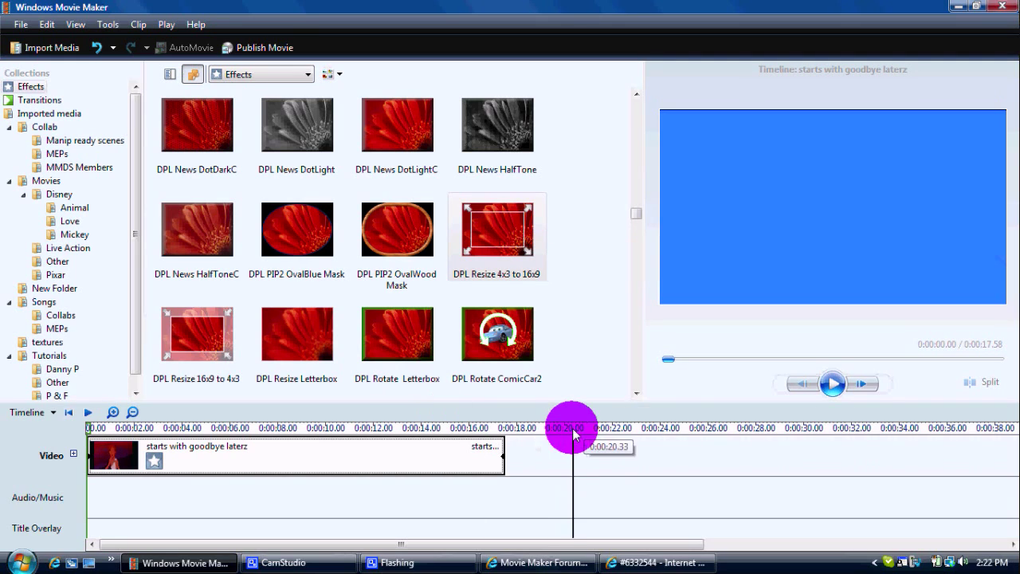
left_click(833, 386)
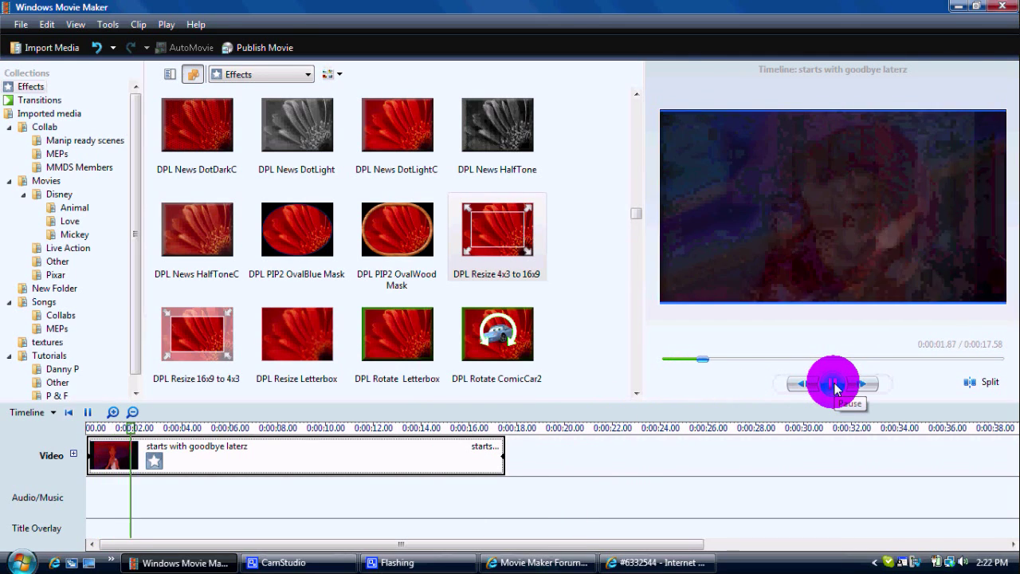
left_click(833, 384)
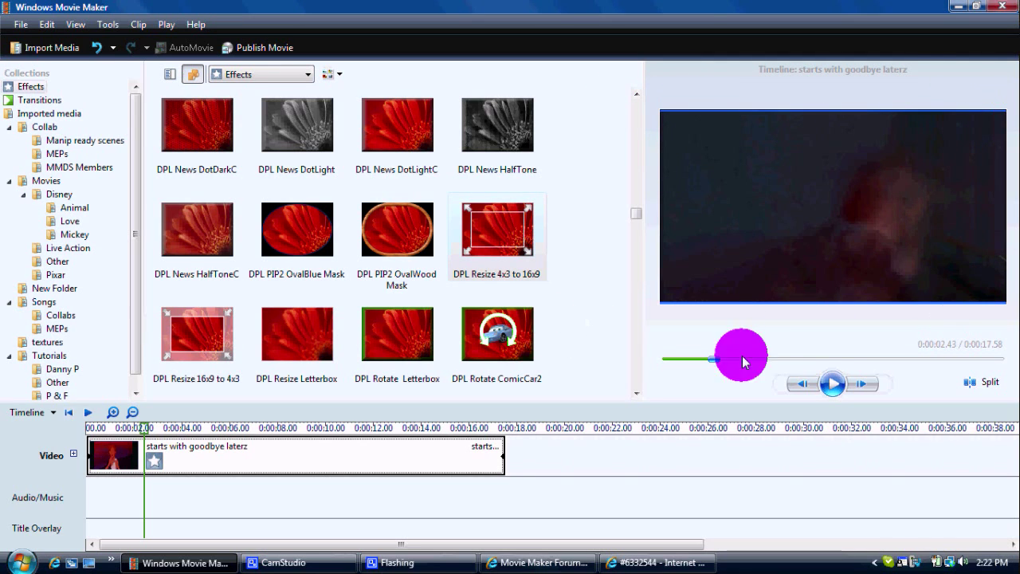
Step: Add the Resize: Crop 2% effect to the same timeline clip
left_click(570, 290)
scroll(570, 290, "down", 10)
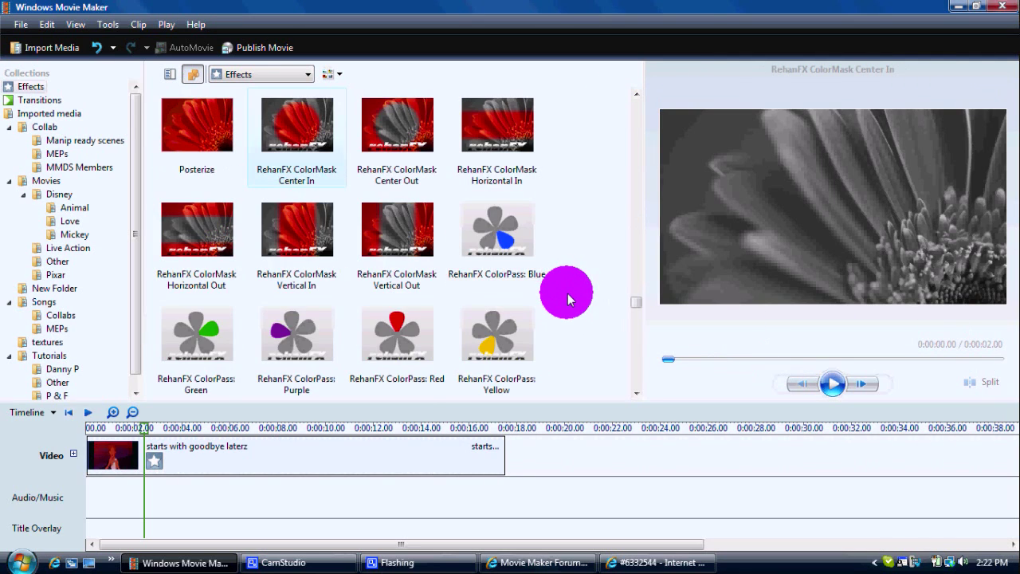
scroll(563, 292, "down", 3)
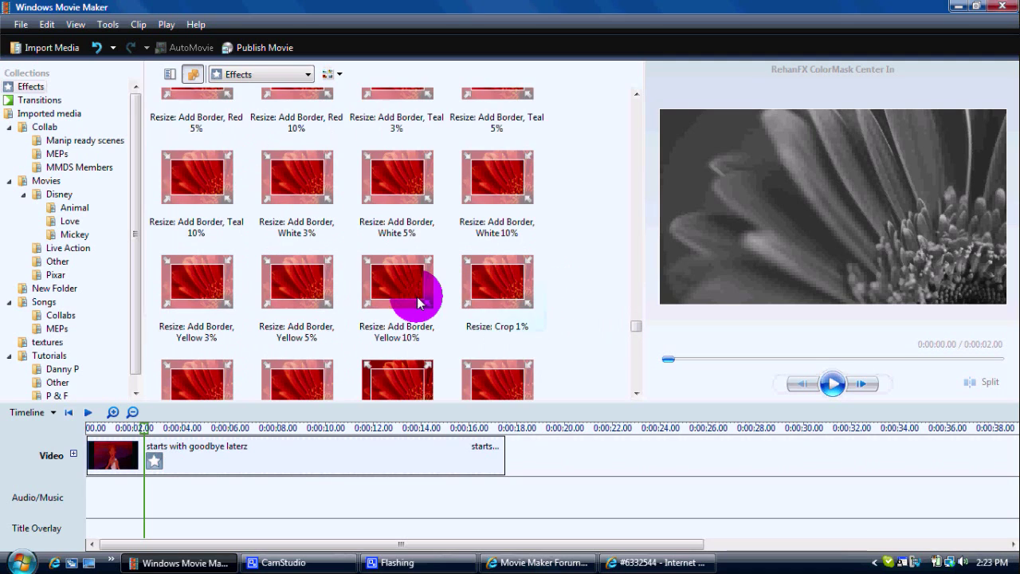
scroll(410, 292, "down", 2)
left_click_drag(197, 258, 172, 430)
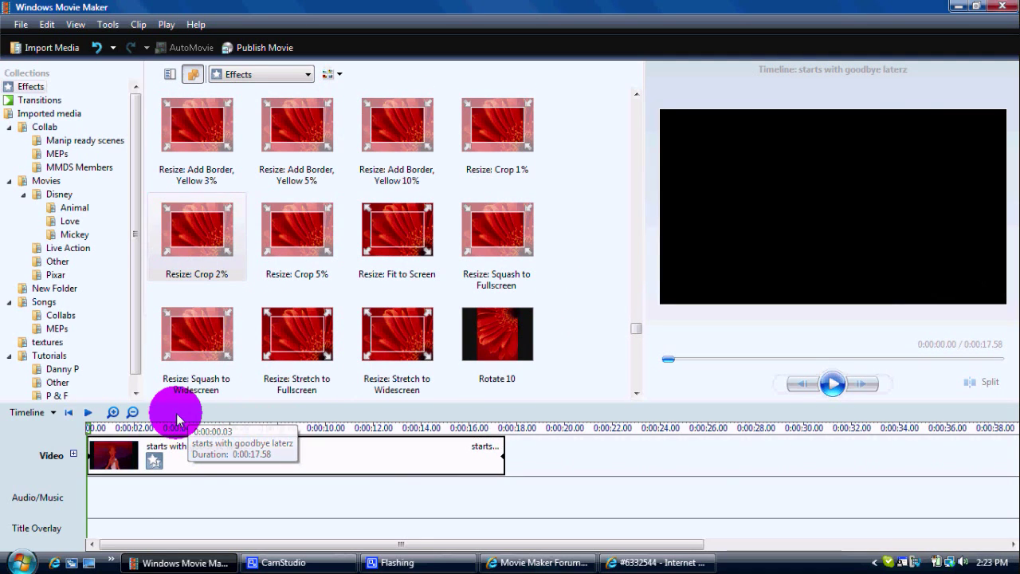
left_click(757, 430)
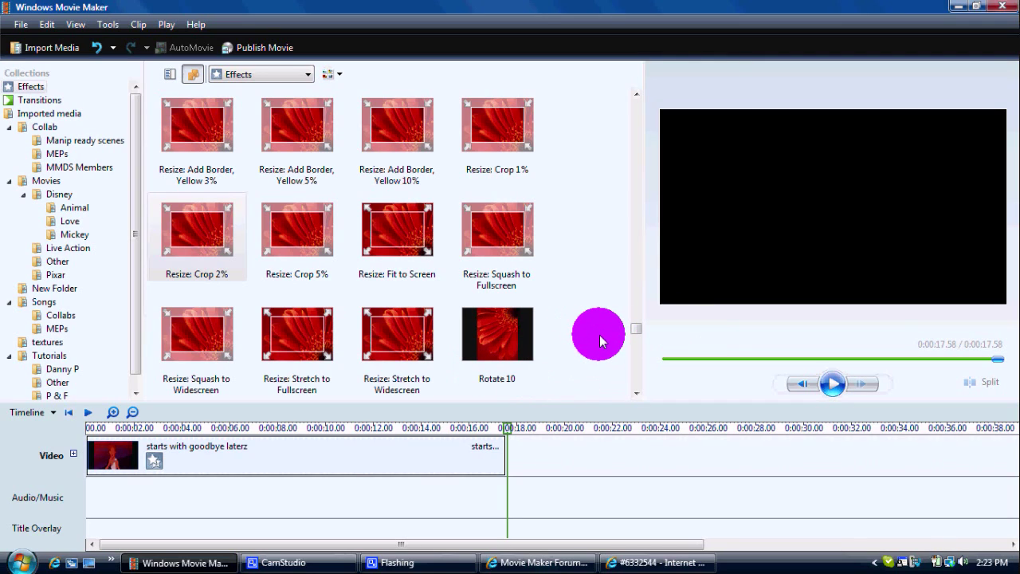
Step: Rewind and replay the cropped clip, then jump the Effects list to the F effects
left_click(666, 359)
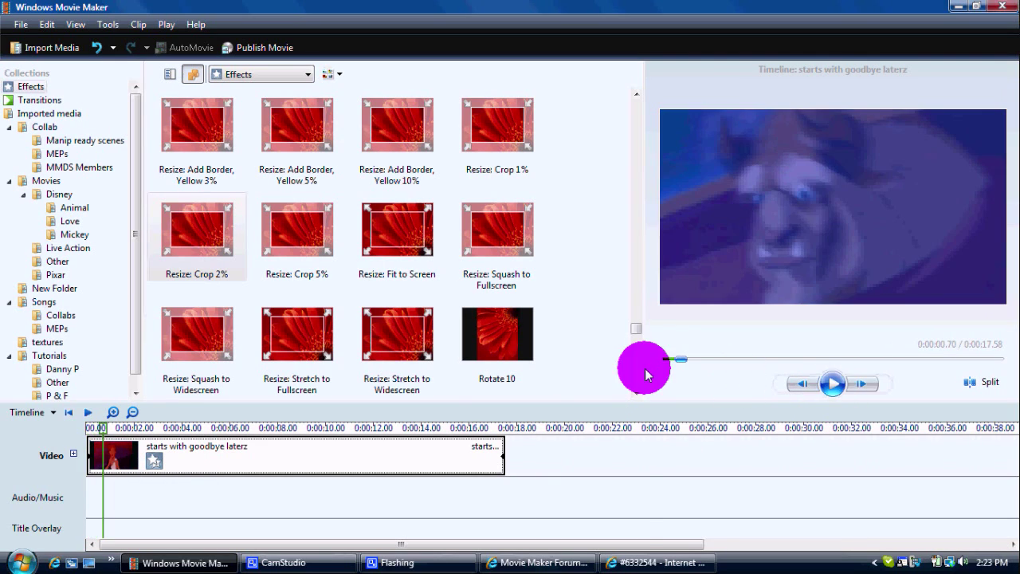
key("f")
left_click_drag(562, 363, 405, 345)
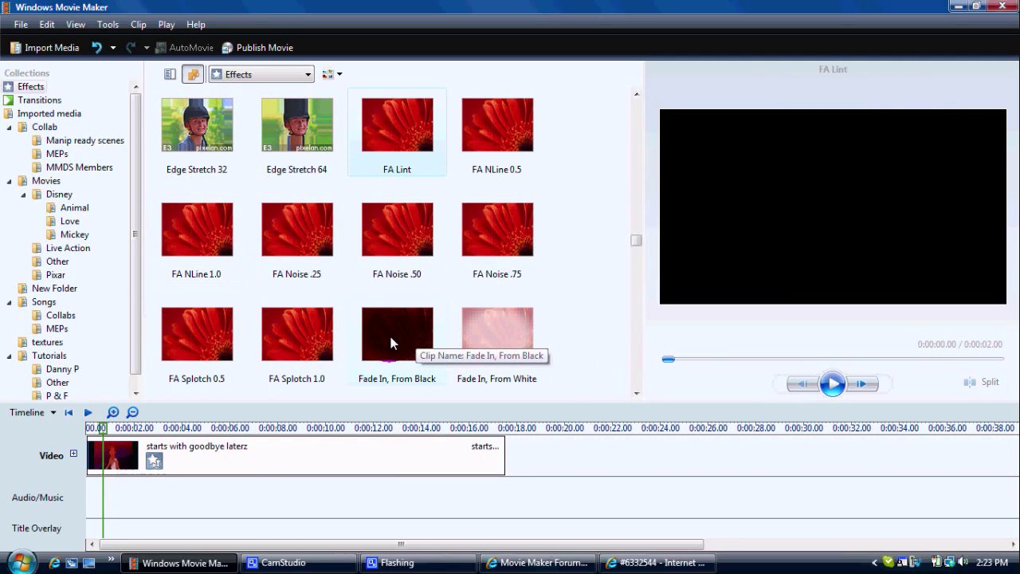
Step: Mute the video clip's own audio via Clip > Audio > Mute
left_click(183, 449)
left_click(139, 21)
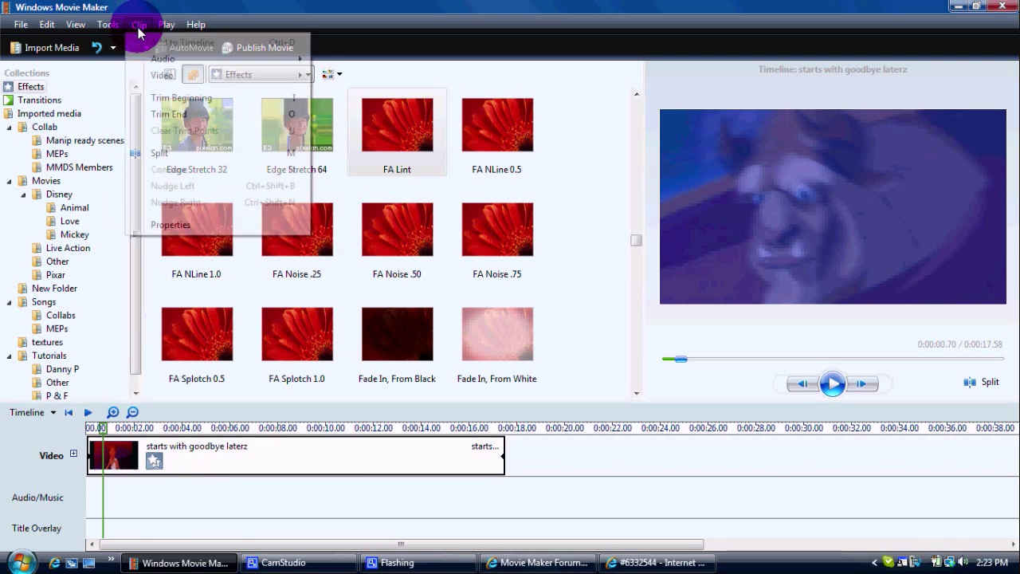
mouse_move(207, 57)
left_click(326, 60)
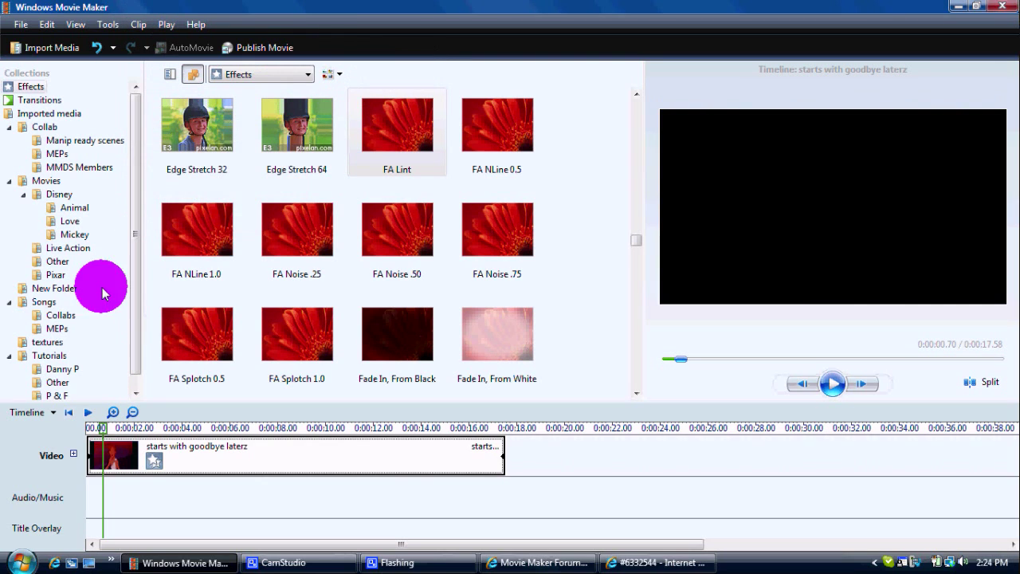
Step: Place 'starts with goodbye 4 1' from Imported media onto the Audio/Music track
left_click(54, 328)
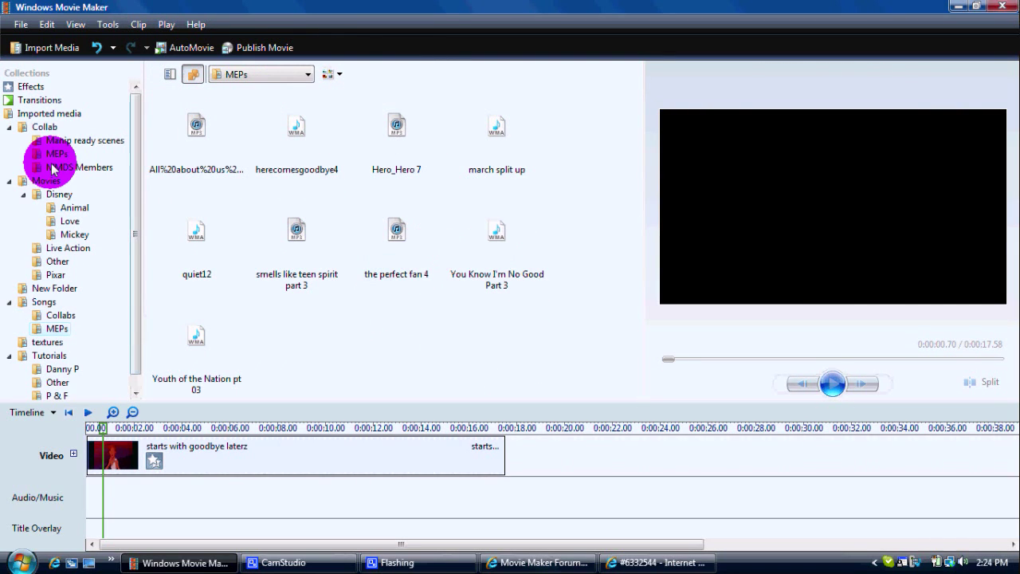
left_click(47, 114)
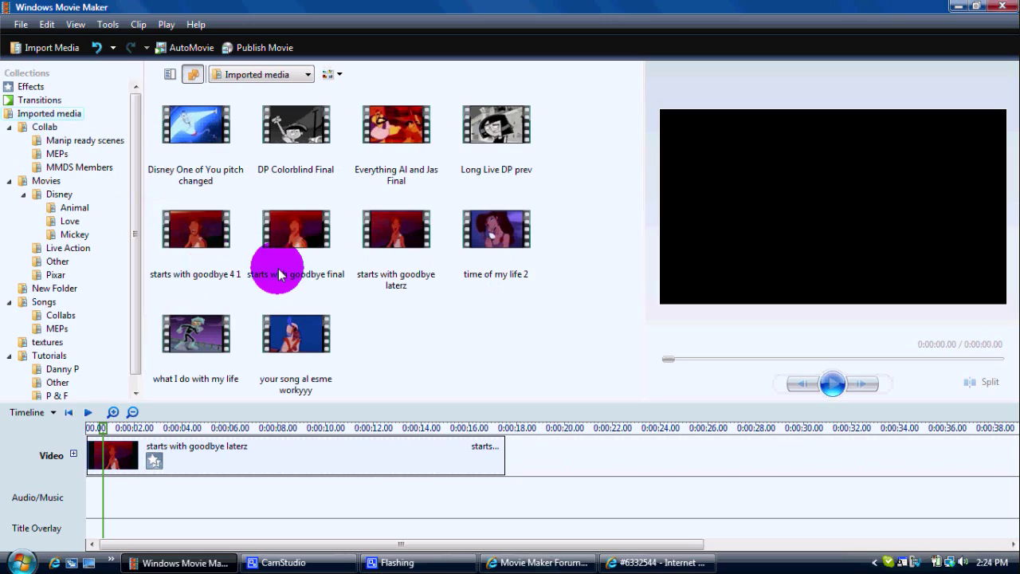
left_click_drag(195, 239, 90, 497)
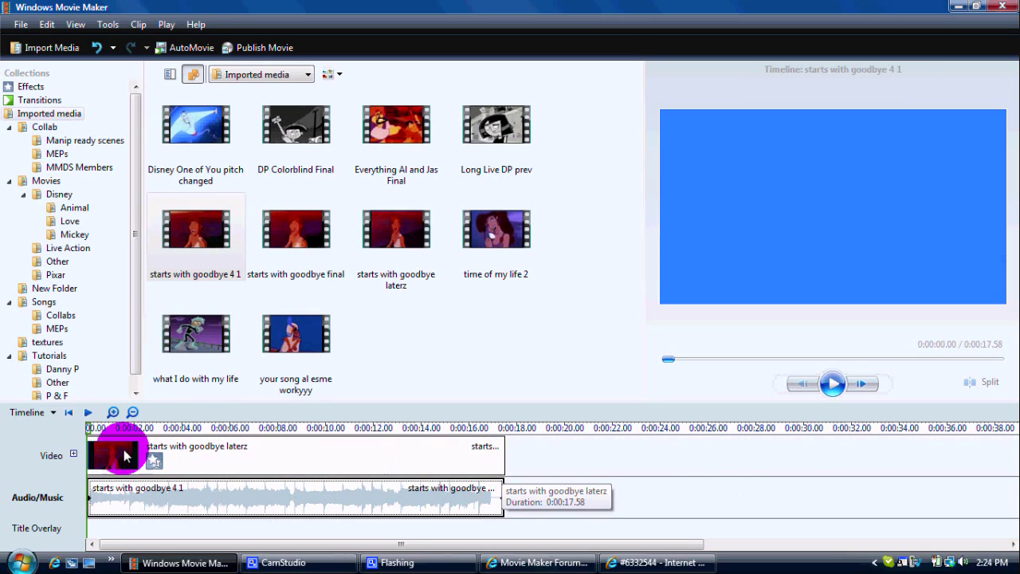
left_click(114, 413)
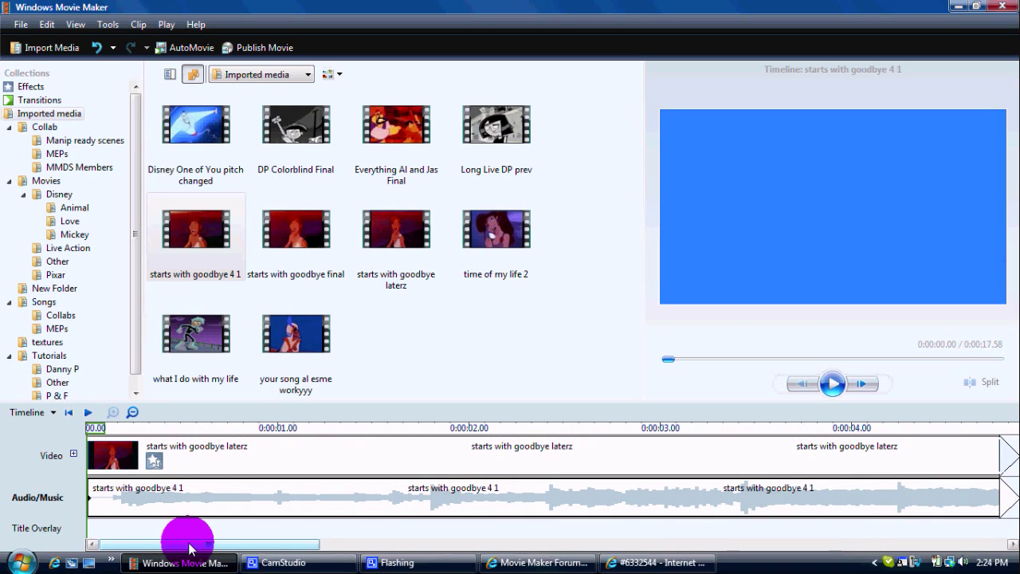
Step: Trim the video clip's end so it finishes with the audio at 0:00:16.97
left_click(133, 412)
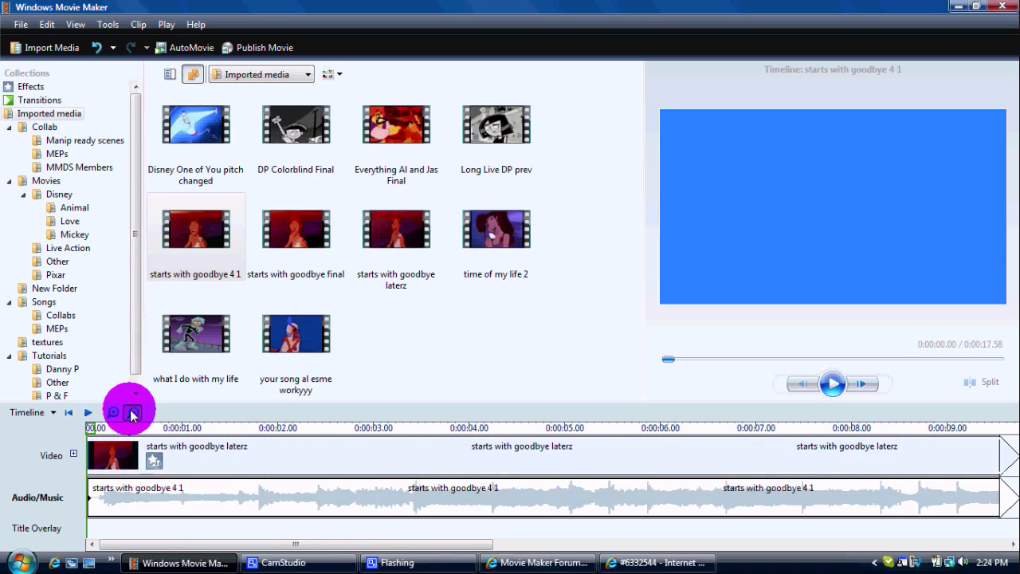
left_click(133, 412)
left_click(113, 412)
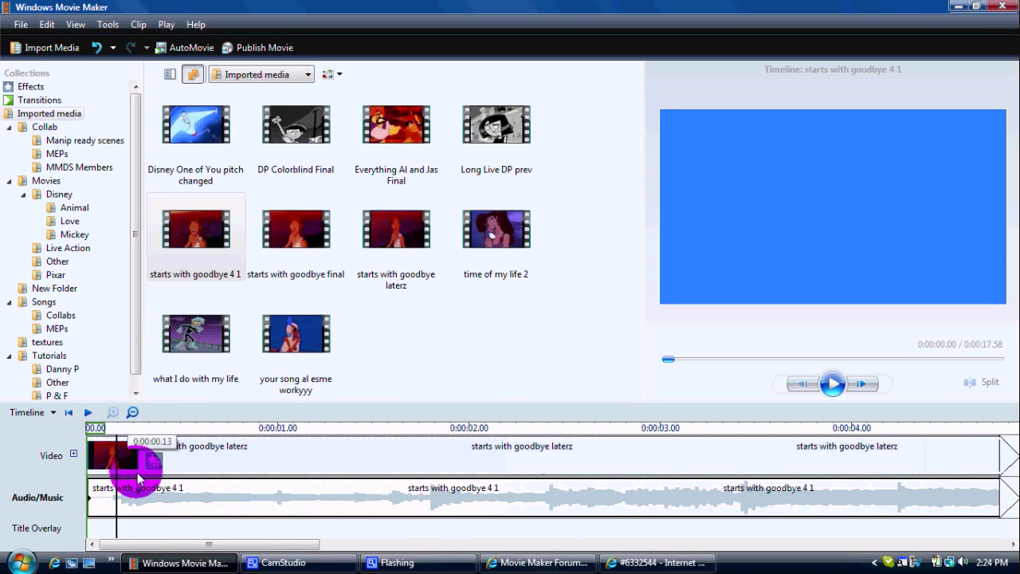
left_click_drag(194, 545, 873, 548)
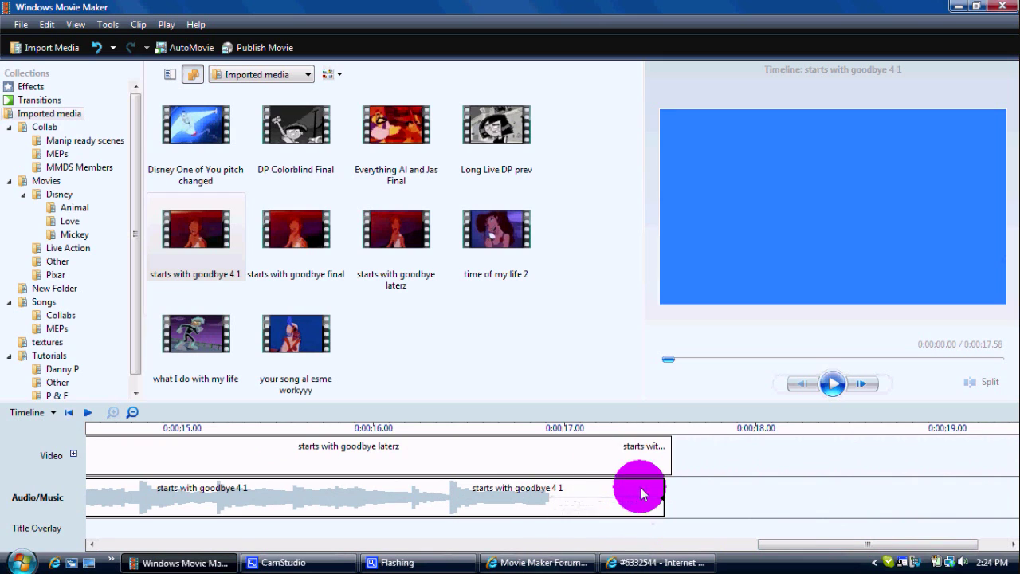
left_click(614, 460)
left_click(557, 426)
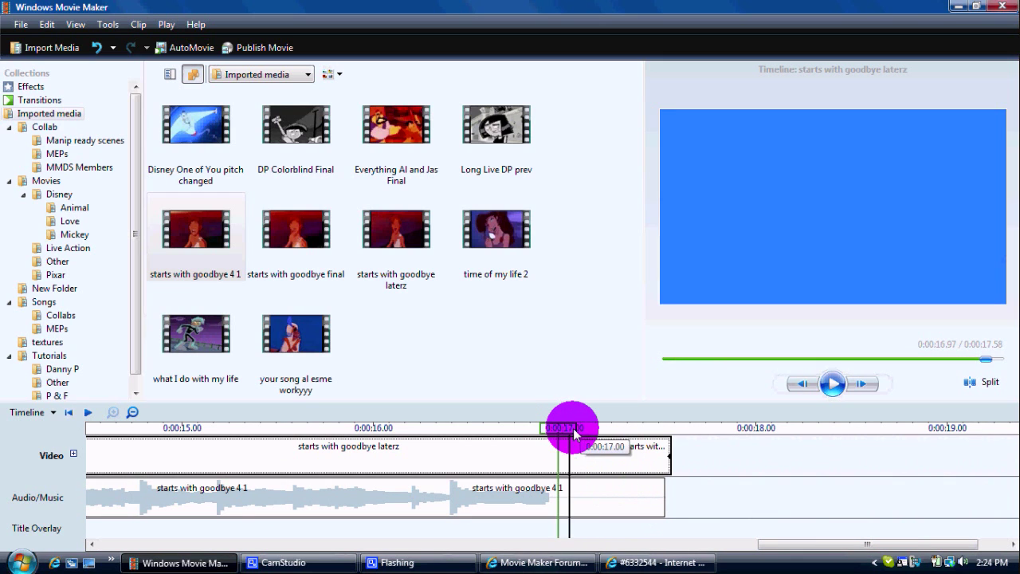
left_click_drag(574, 434, 623, 436)
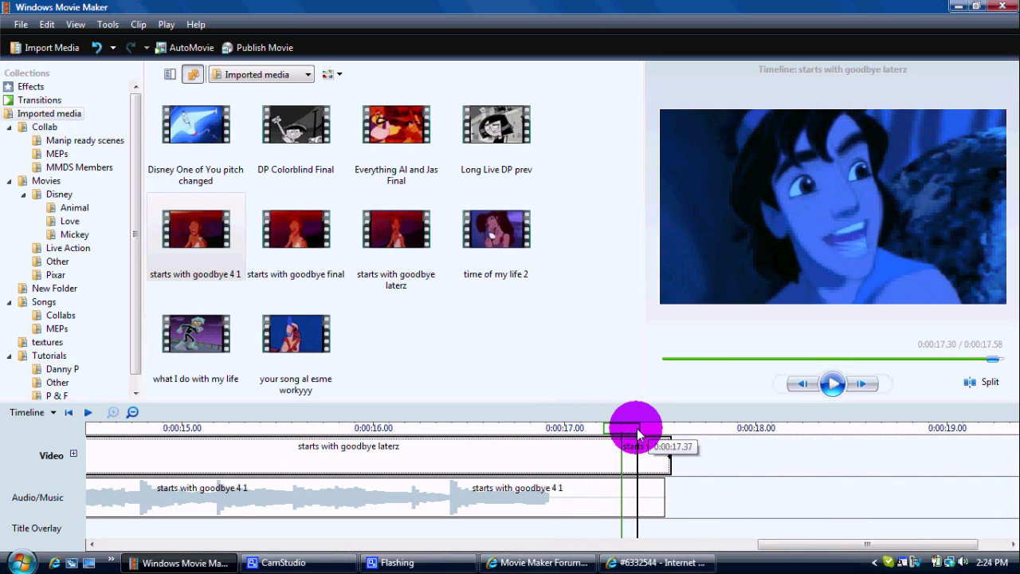
left_click_drag(638, 433, 552, 464)
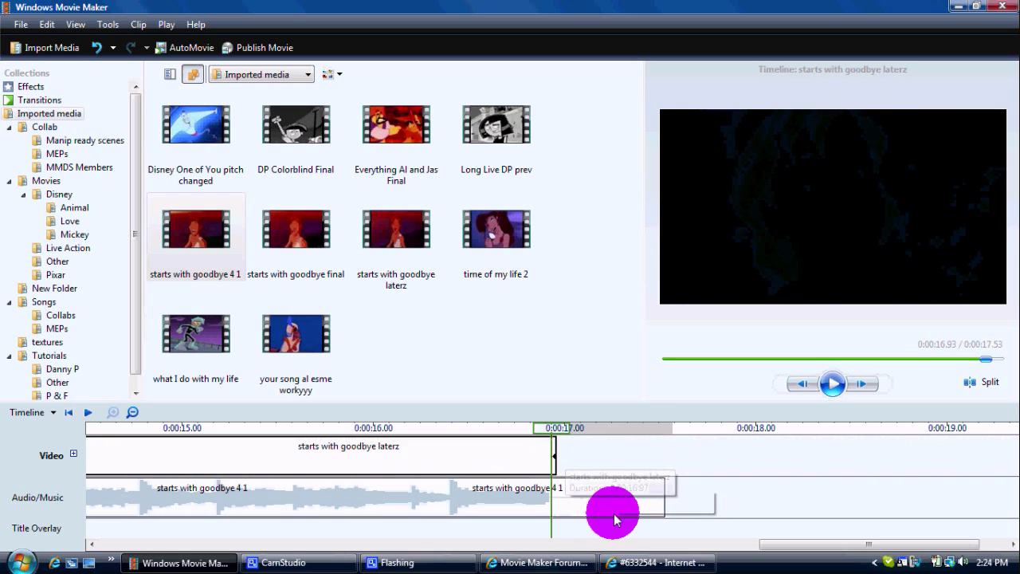
left_click_drag(661, 496, 553, 496)
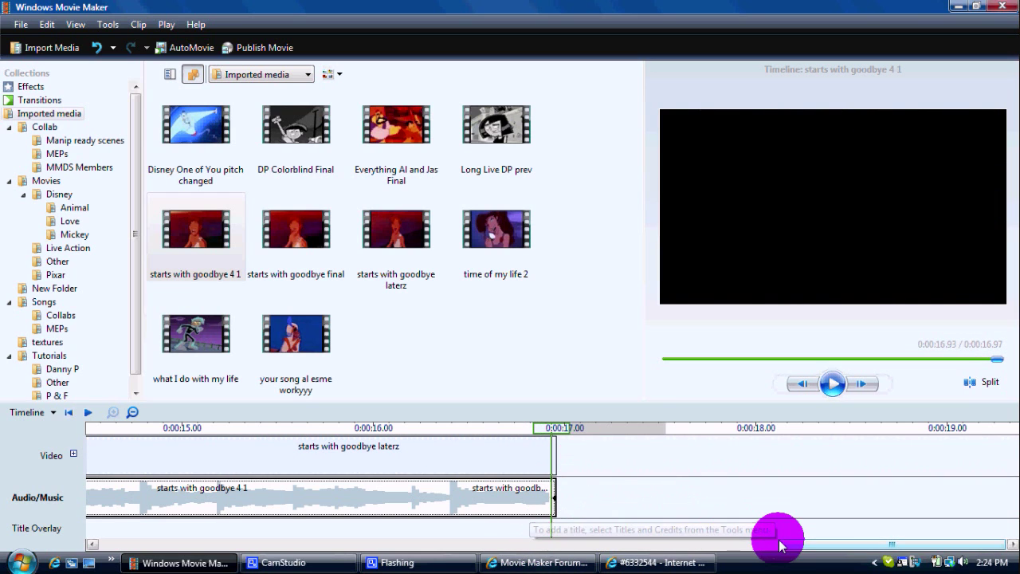
left_click_drag(776, 539, 84, 505)
left_click(133, 413)
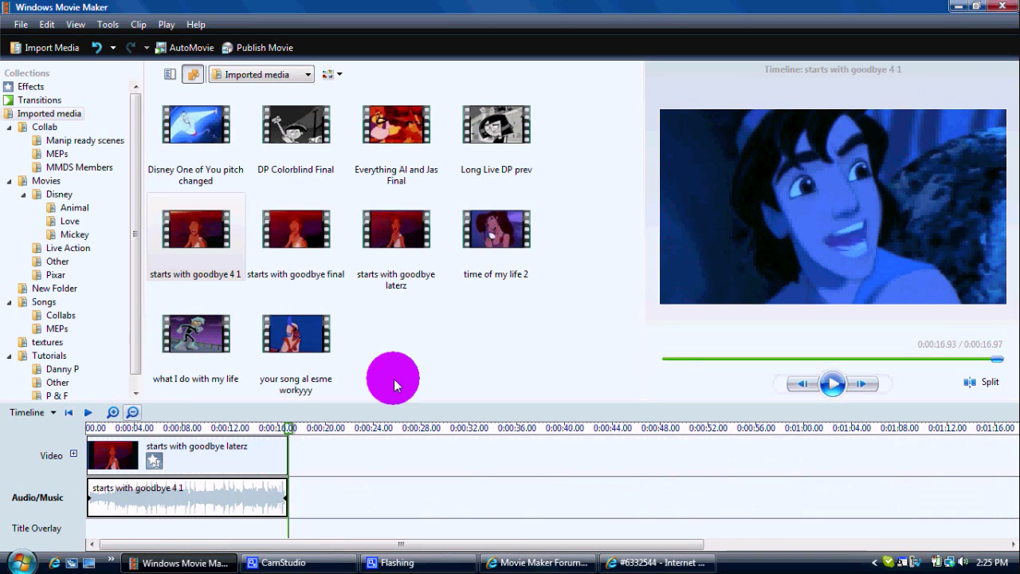
Step: Add the Fade In, From Black effect to the video clip
left_click(662, 364)
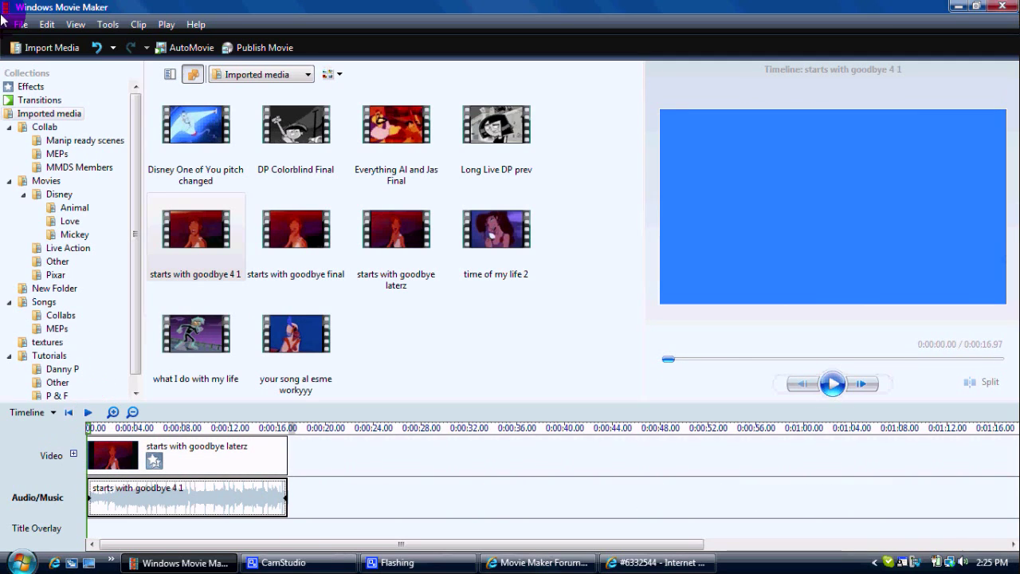
left_click(29, 87)
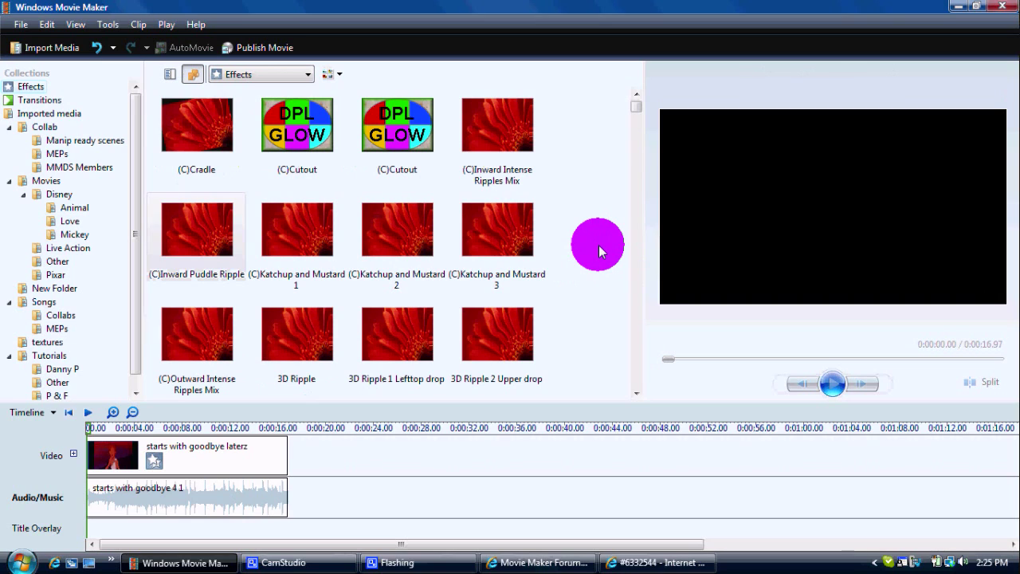
scroll(454, 335, "down", 5)
left_click_drag(415, 339, 199, 450)
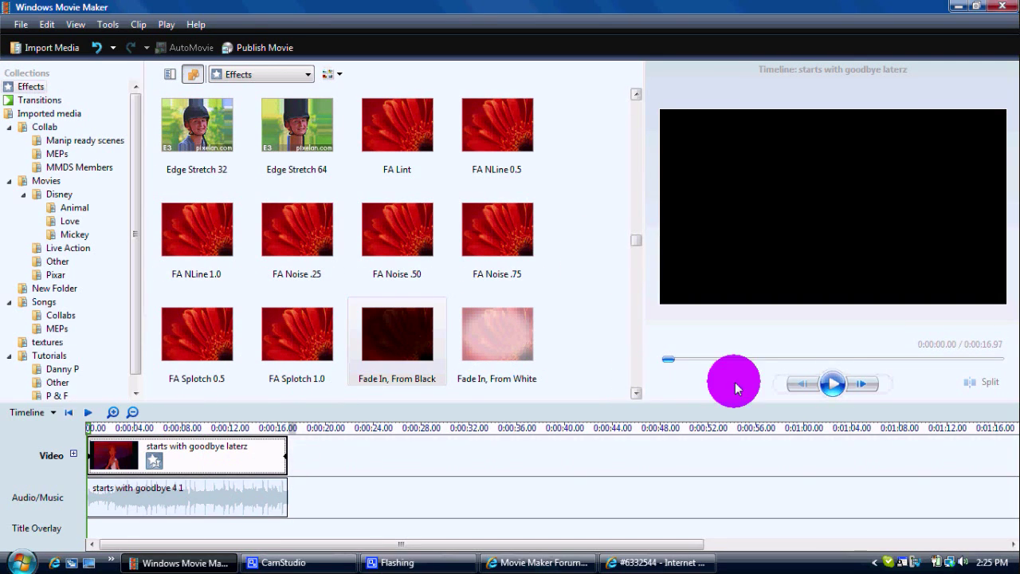
Step: Play back the project to check the fade-in and the trimmed ending
left_click(833, 385)
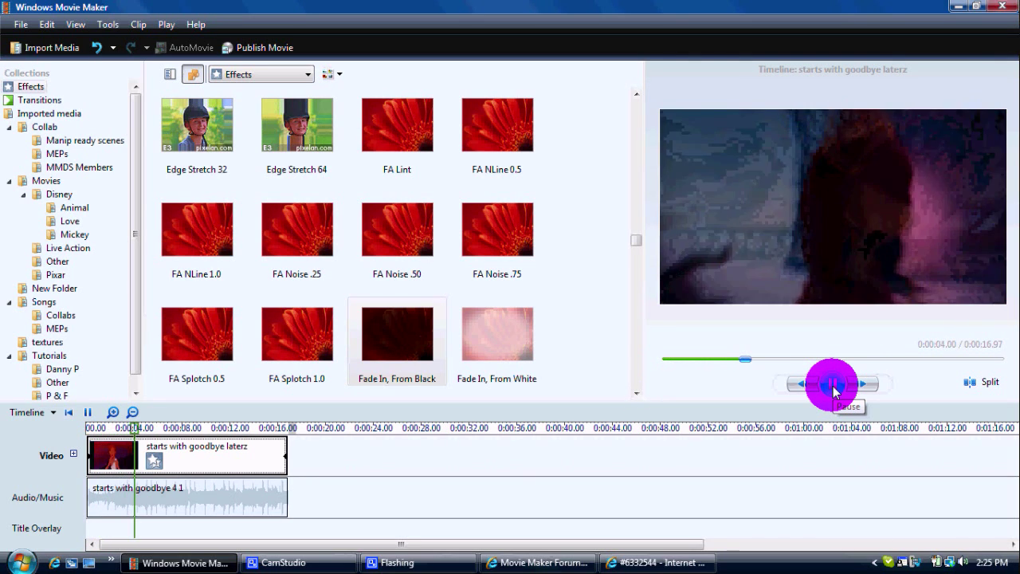
left_click(832, 385)
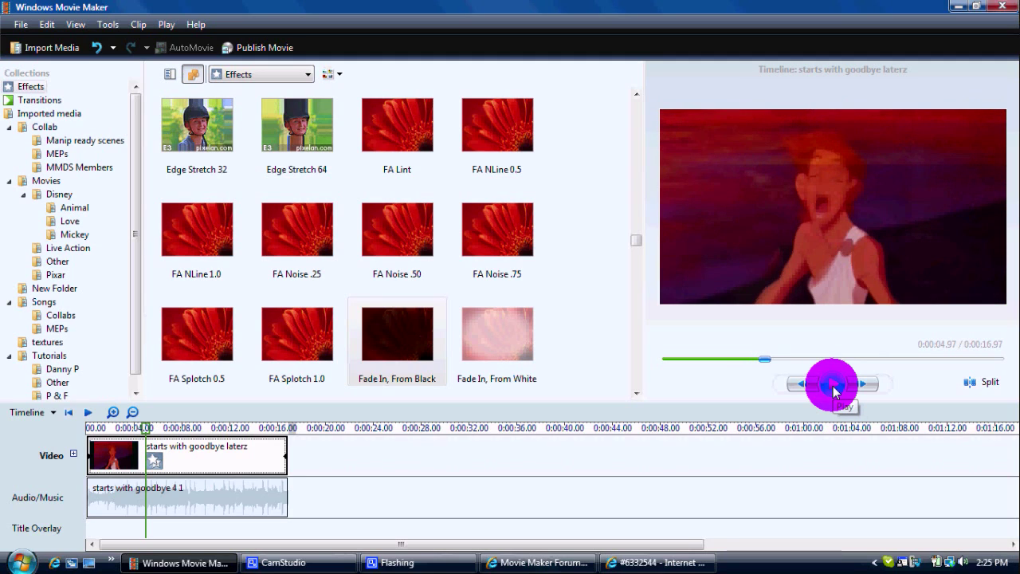
left_click(262, 427)
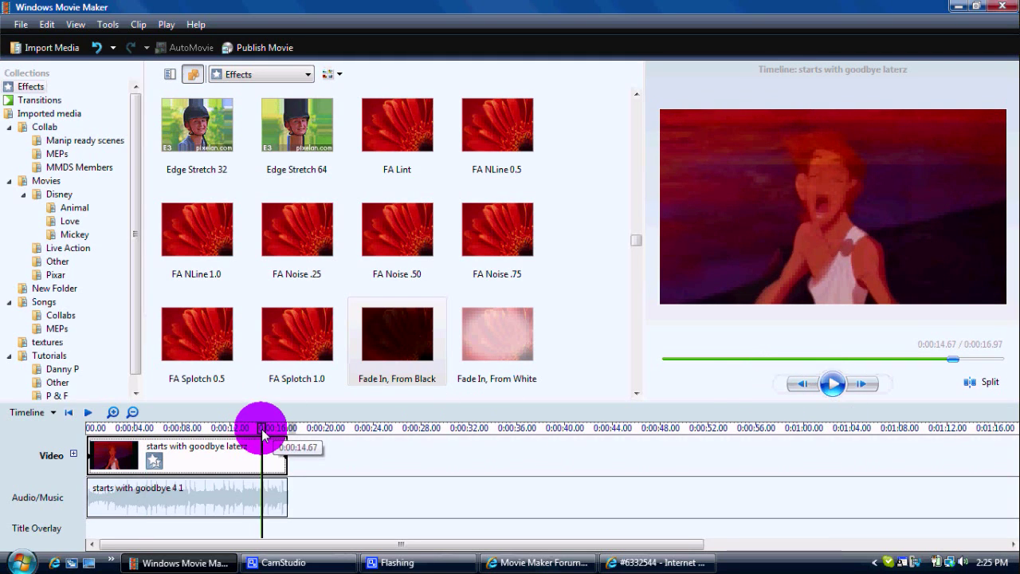
left_click(832, 384)
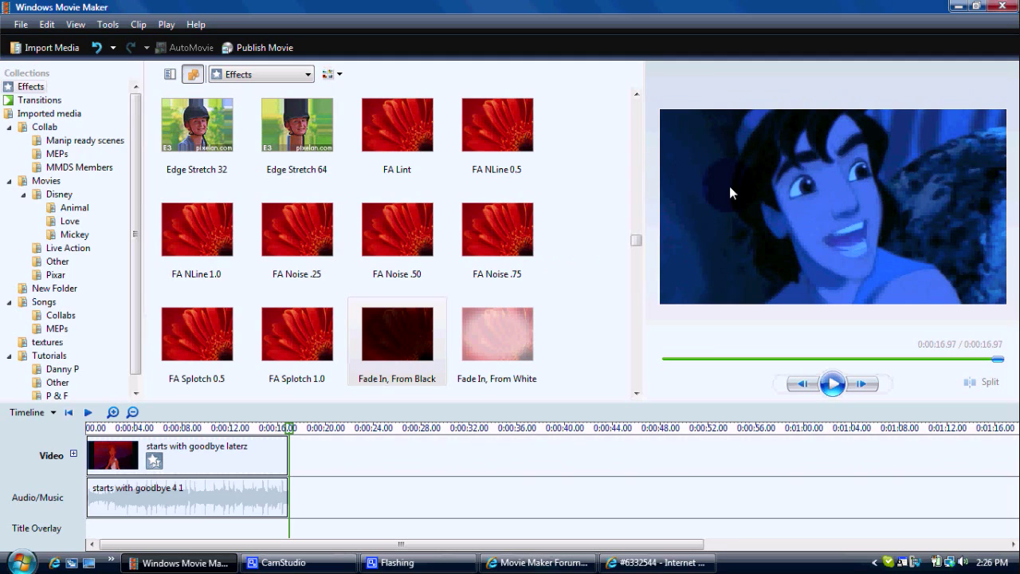
left_click_drag(811, 360, 869, 362)
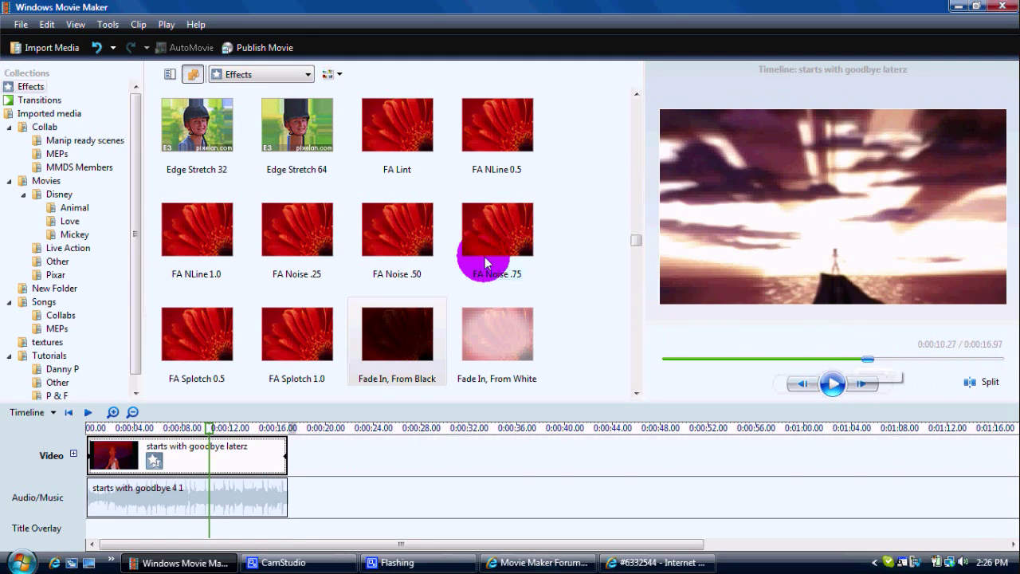